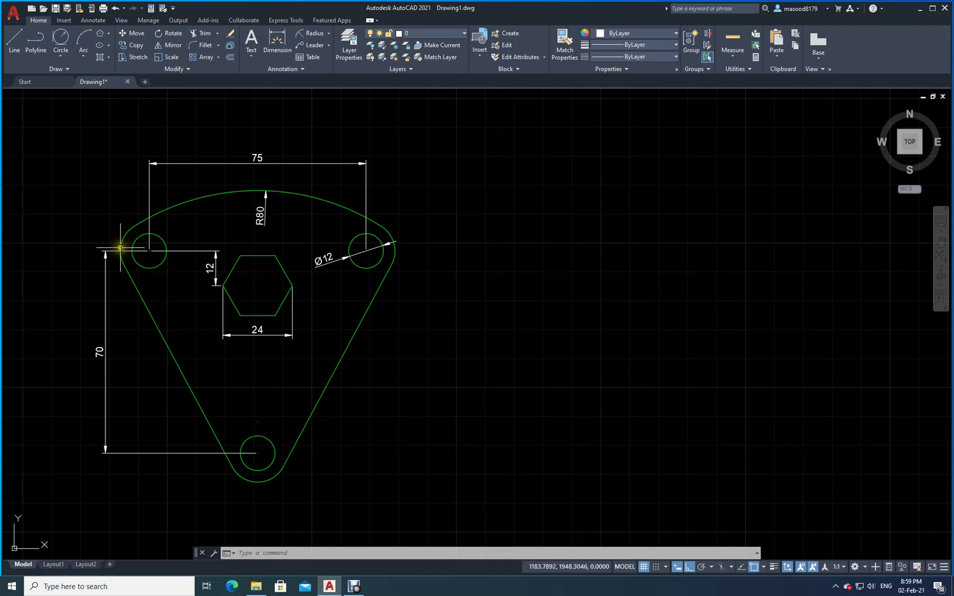
# - Add a radius dimension to the bottom rounded corner of the green reference plate, placing the text outside the outline at its lower right
pyautogui.click(307, 35)
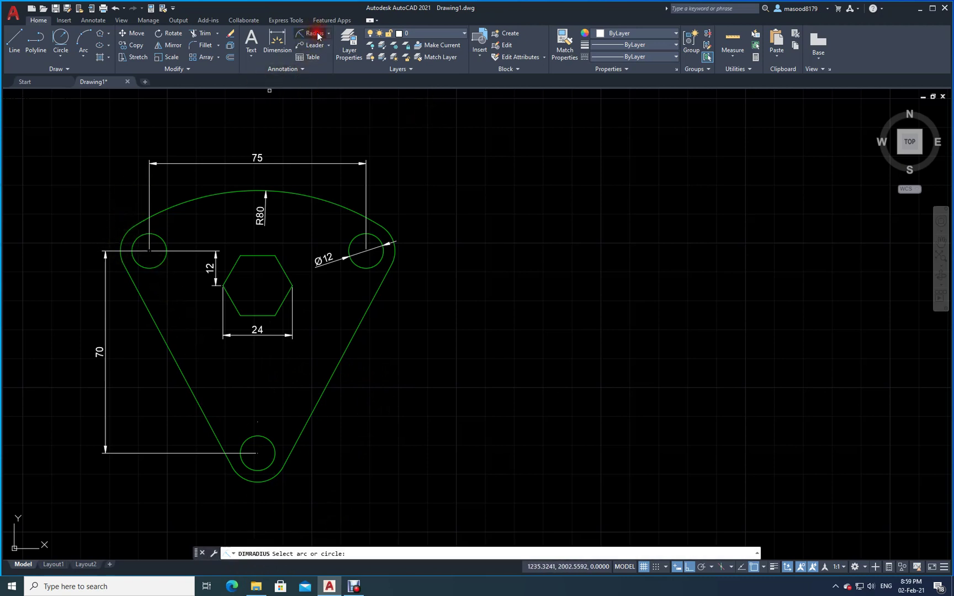
pyautogui.click(265, 480)
pyautogui.click(301, 486)
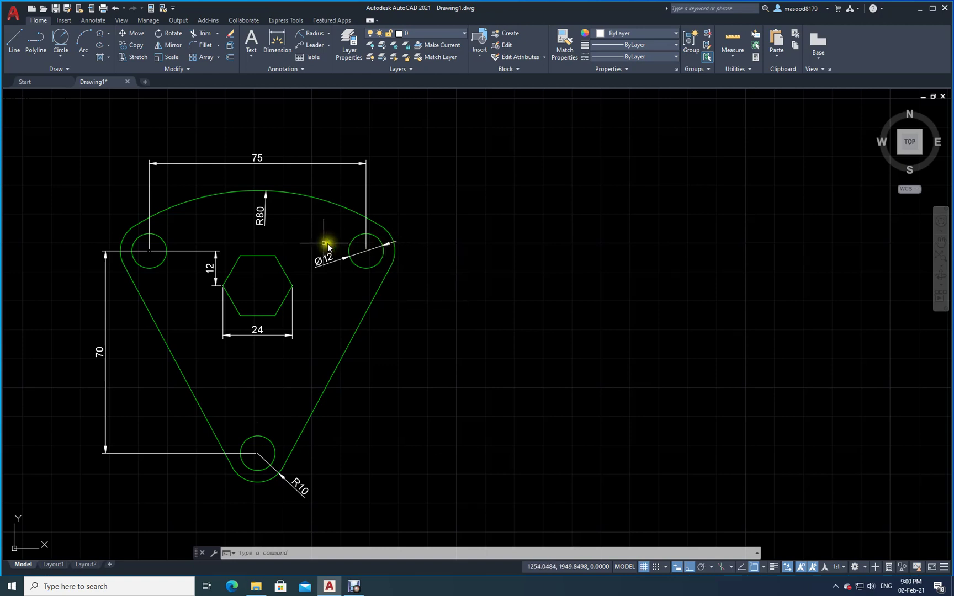
# - Draw a circle of radius 10 in the empty area beside the reference plate, level with its upper holes
pyautogui.click(60, 57)
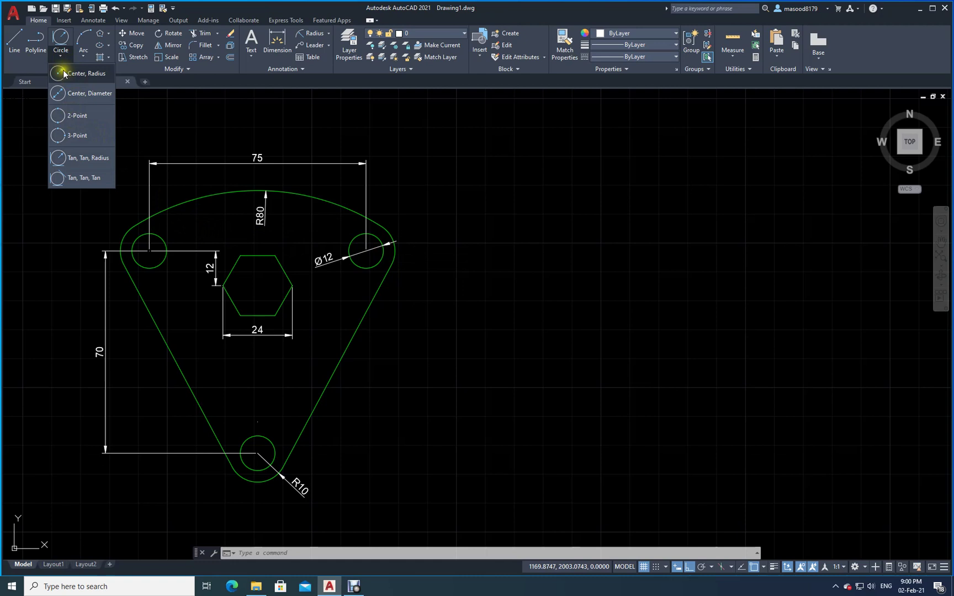
pyautogui.click(64, 71)
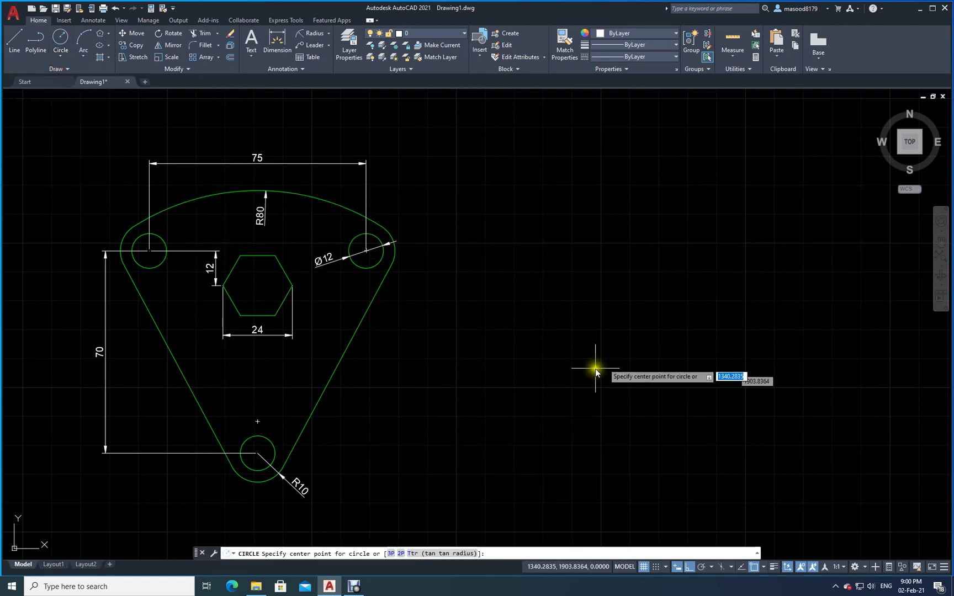
pyautogui.click(514, 251)
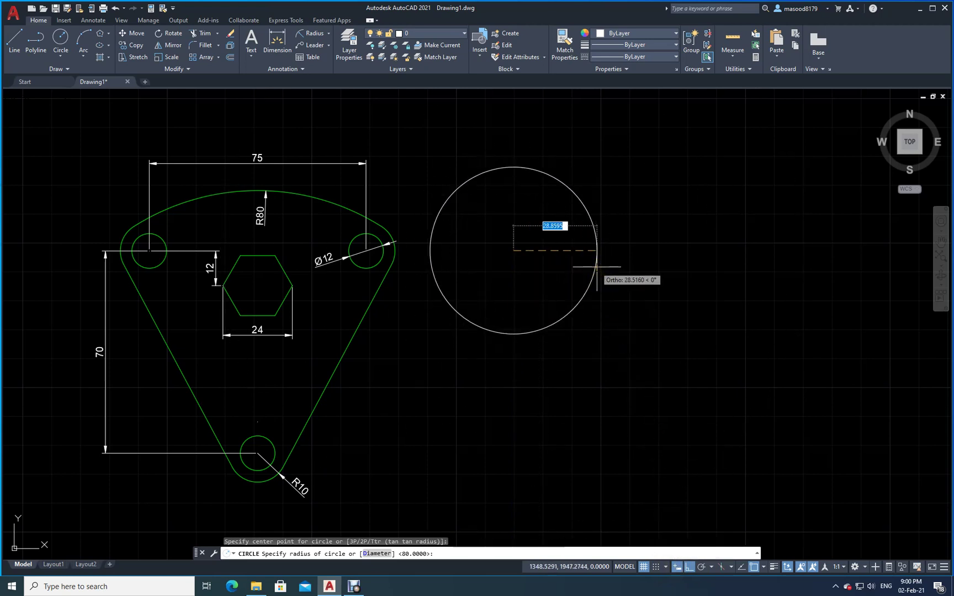
pyautogui.write('10')
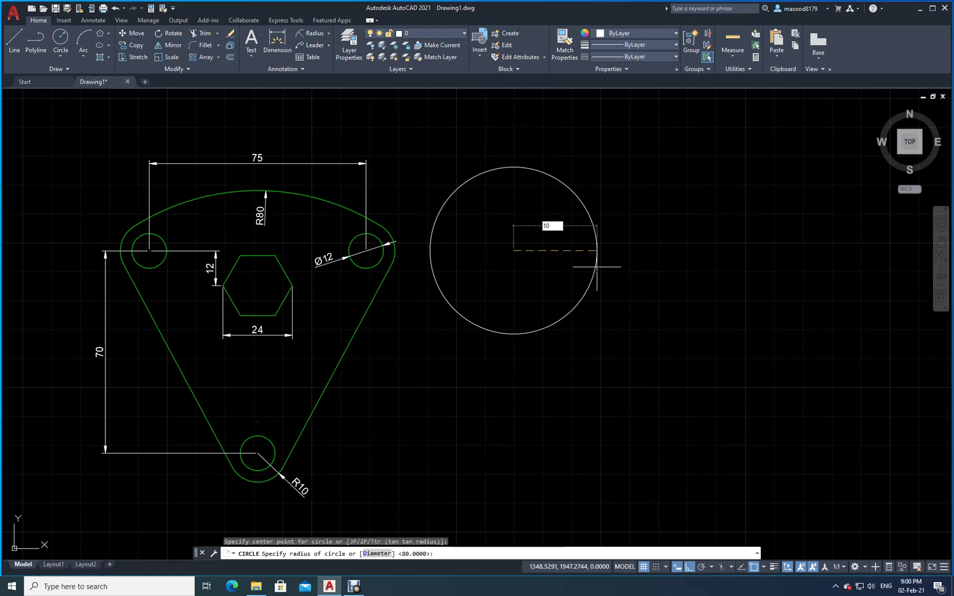
pyautogui.press('Return')
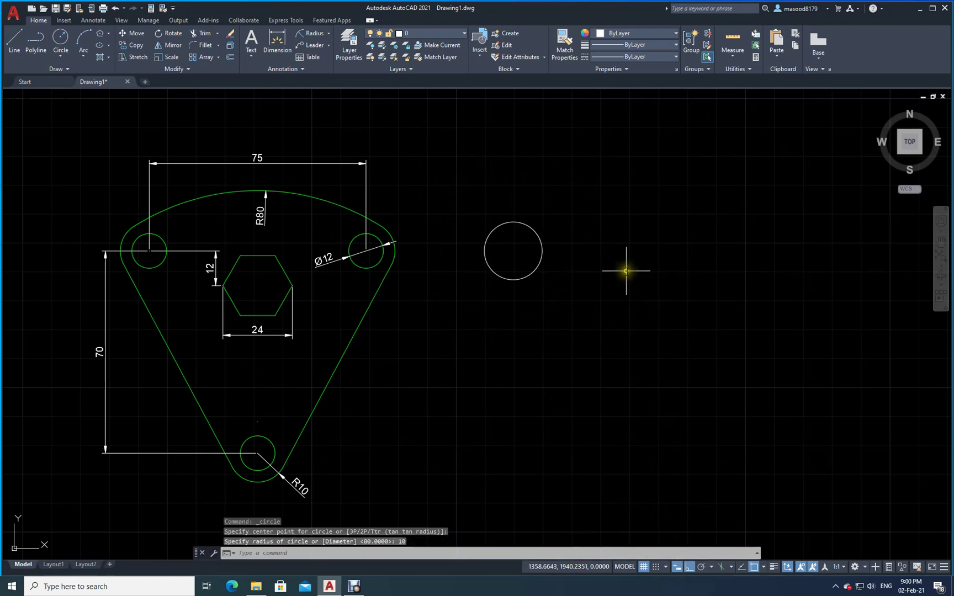
# - Draw a concentric circle of diameter 12 inside the new radius 10 circle
pyautogui.click(61, 55)
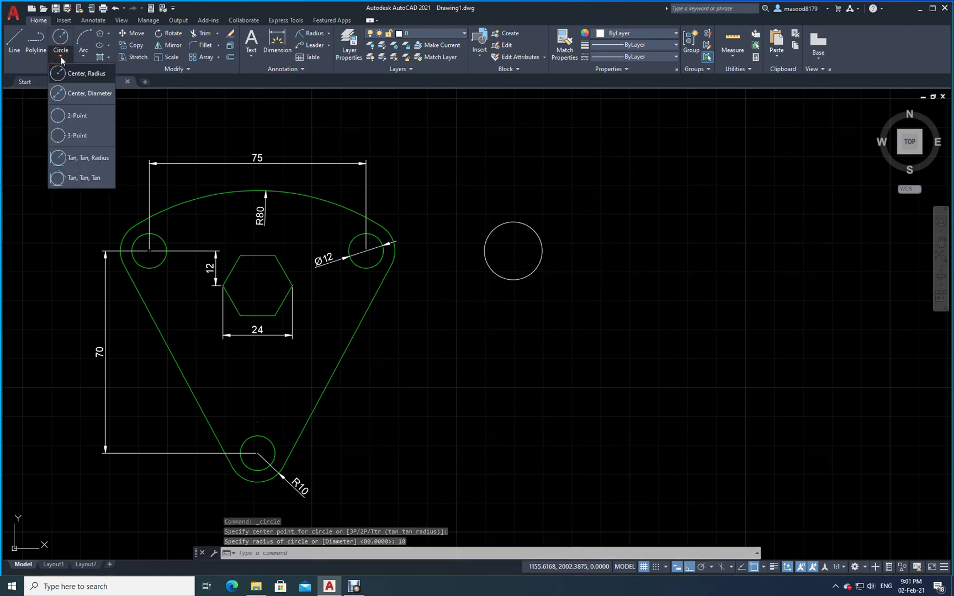
pyautogui.click(65, 95)
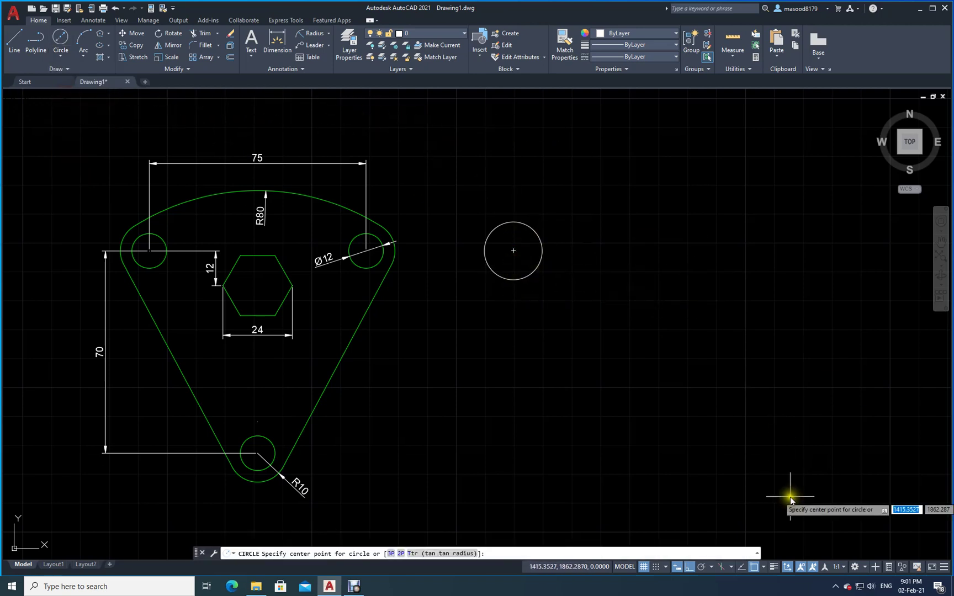
pyautogui.click(764, 568)
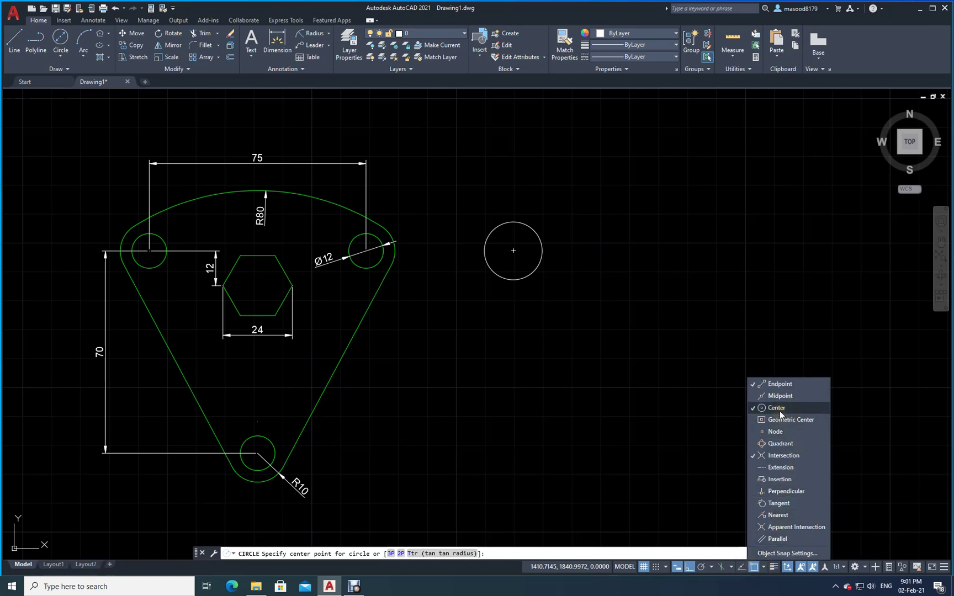
pyautogui.click(715, 429)
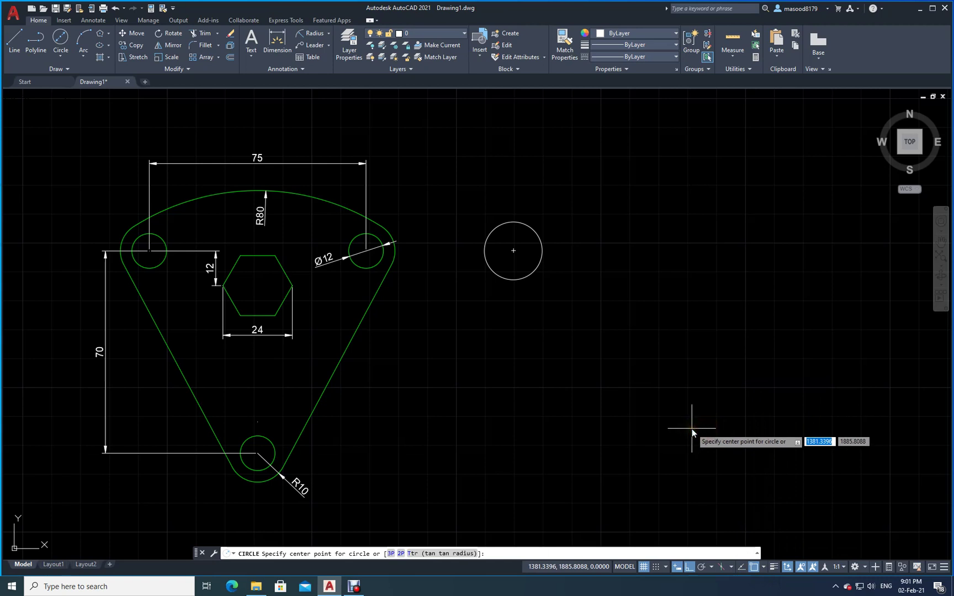
pyautogui.click(514, 257)
pyautogui.write('d')
pyautogui.press('Return')
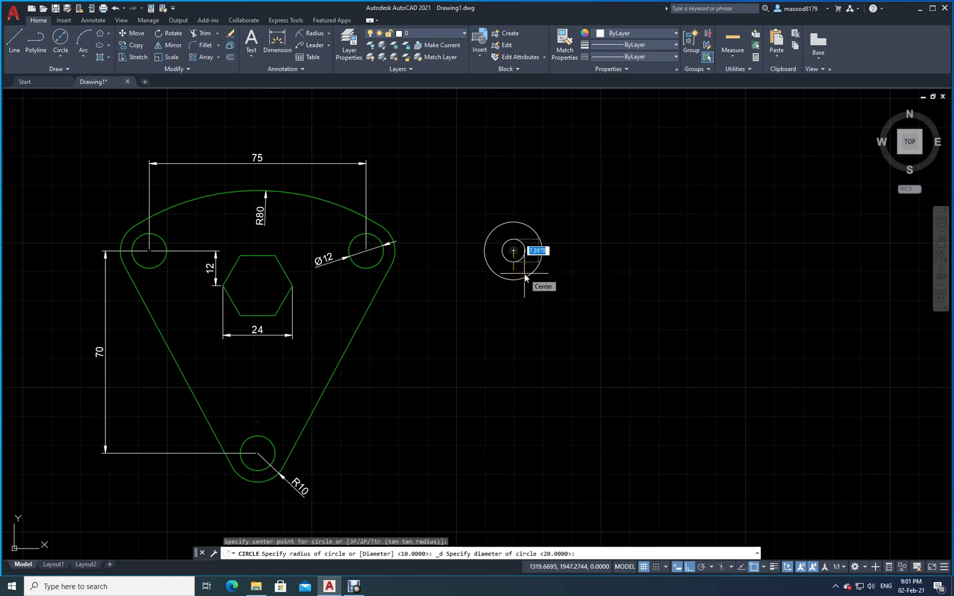
pyautogui.write('12')
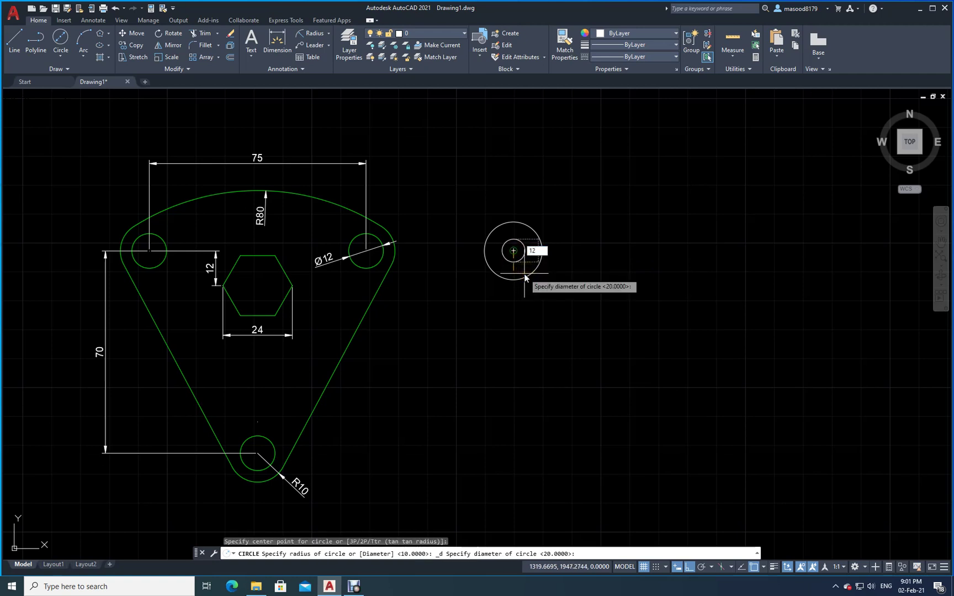
pyautogui.press('Return')
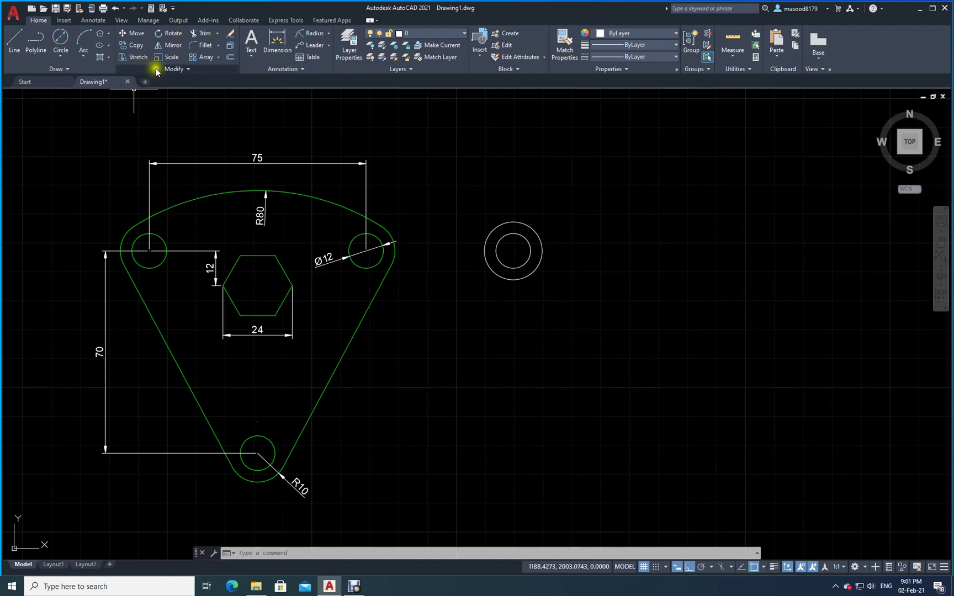
# - Copy both concentric circles from their centre, one copy 75 to the right and another 70 straight down
pyautogui.click(129, 45)
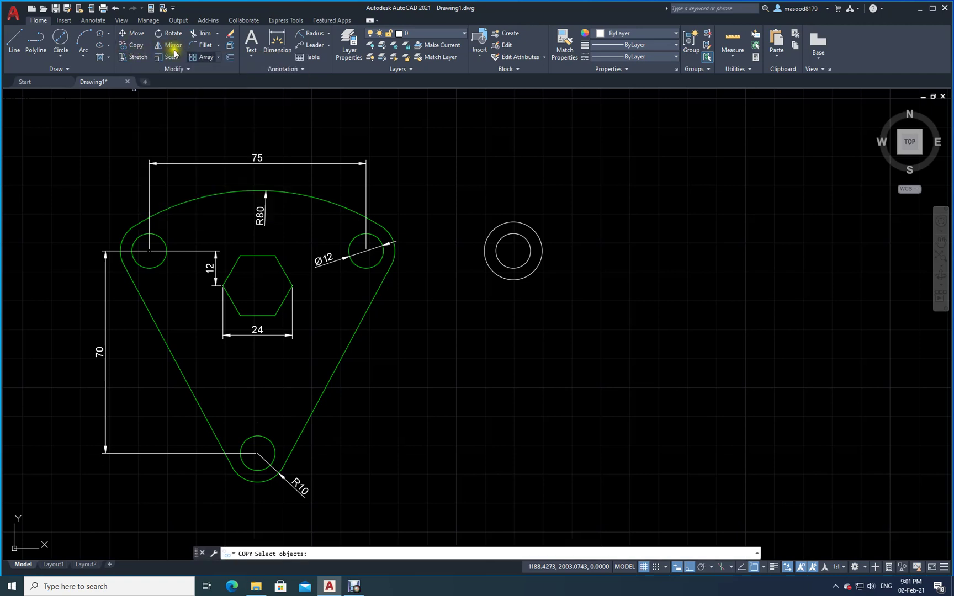
pyautogui.click(504, 267)
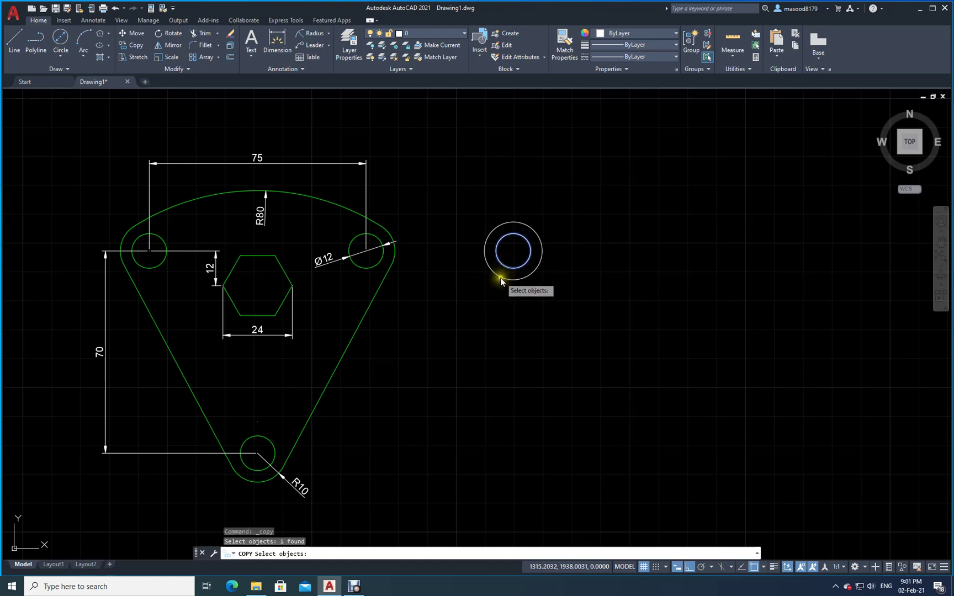
pyautogui.click(500, 278)
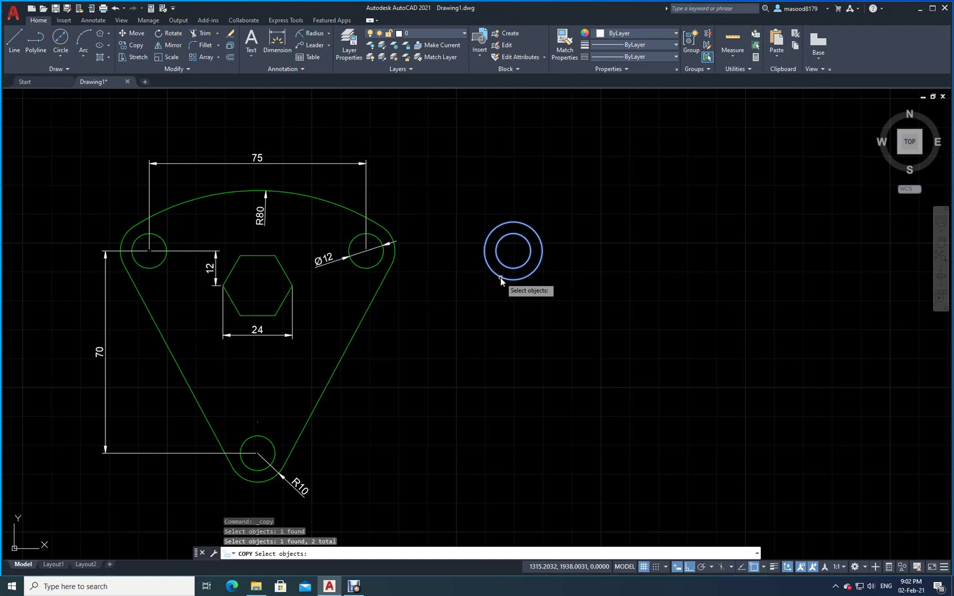
pyautogui.press('Return')
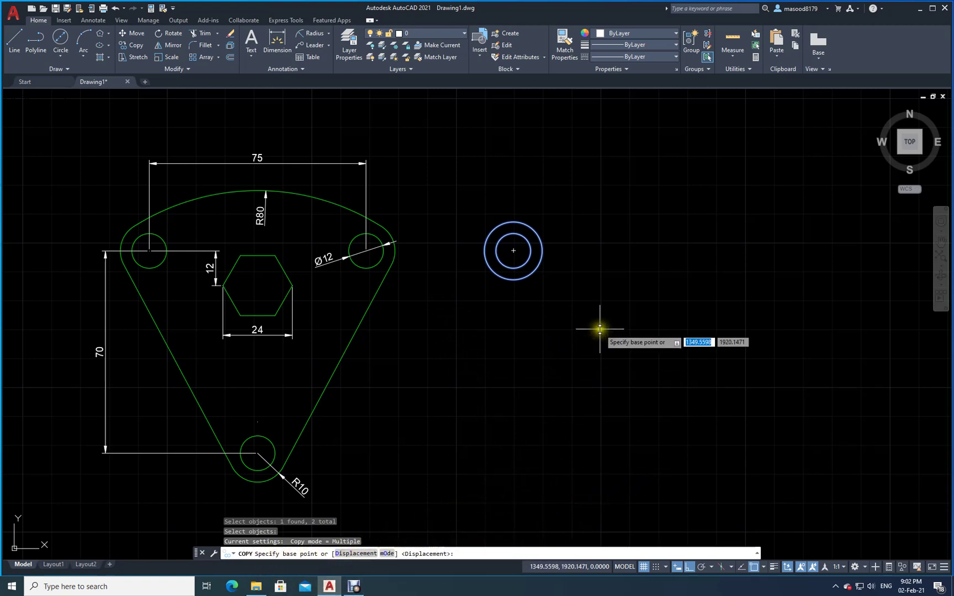
pyautogui.click(515, 251)
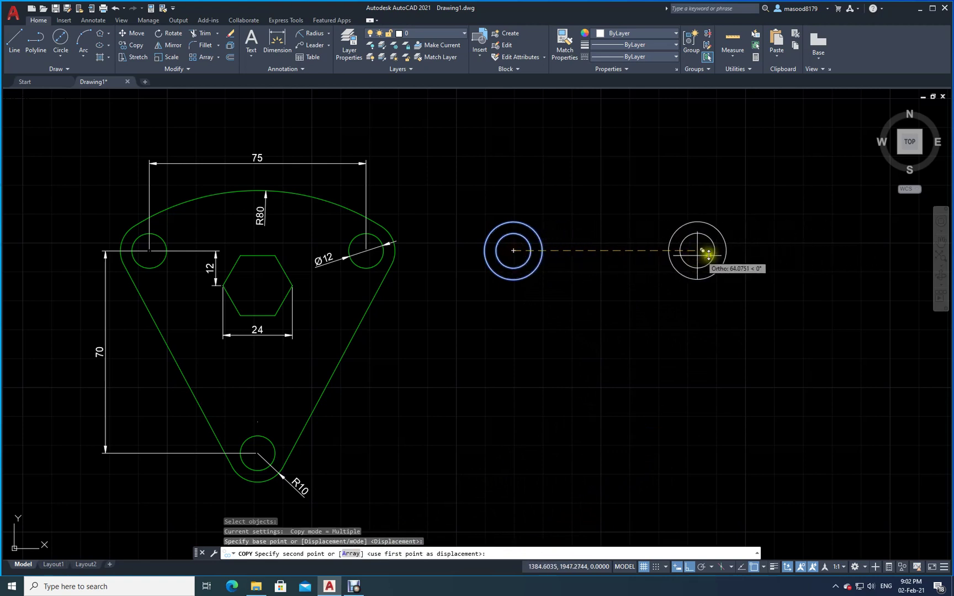
pyautogui.write('75')
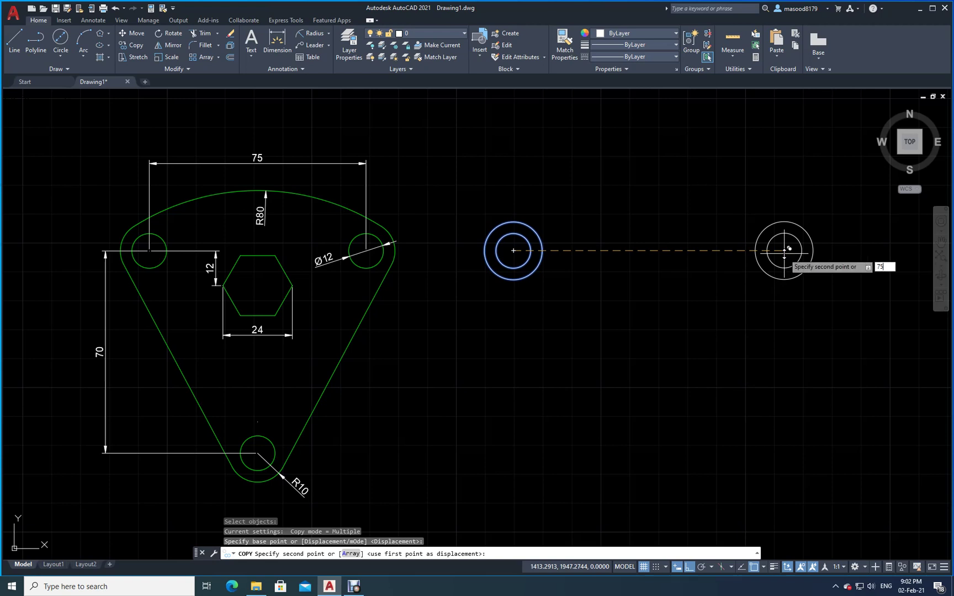
pyautogui.press('Return')
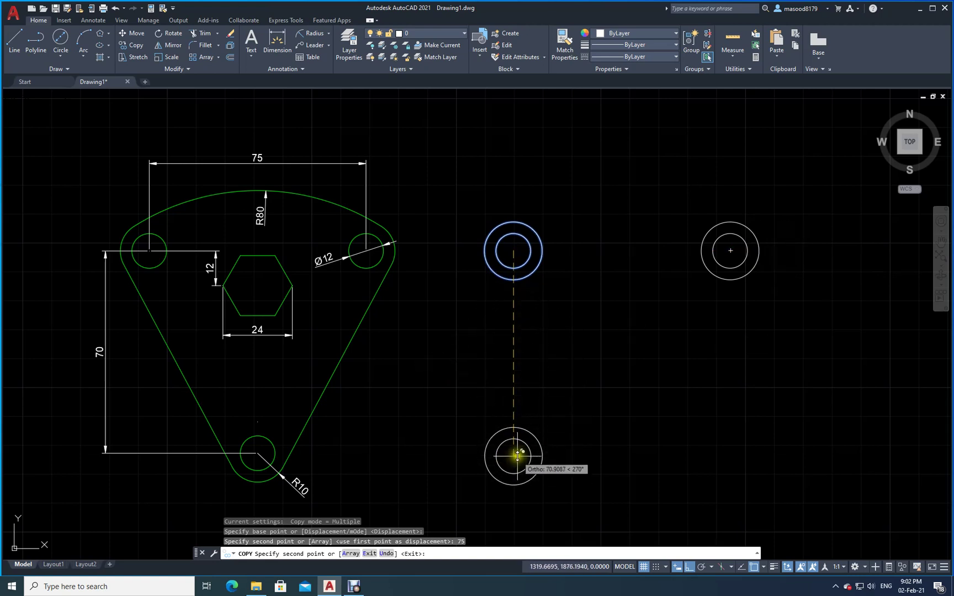
pyautogui.write('7')
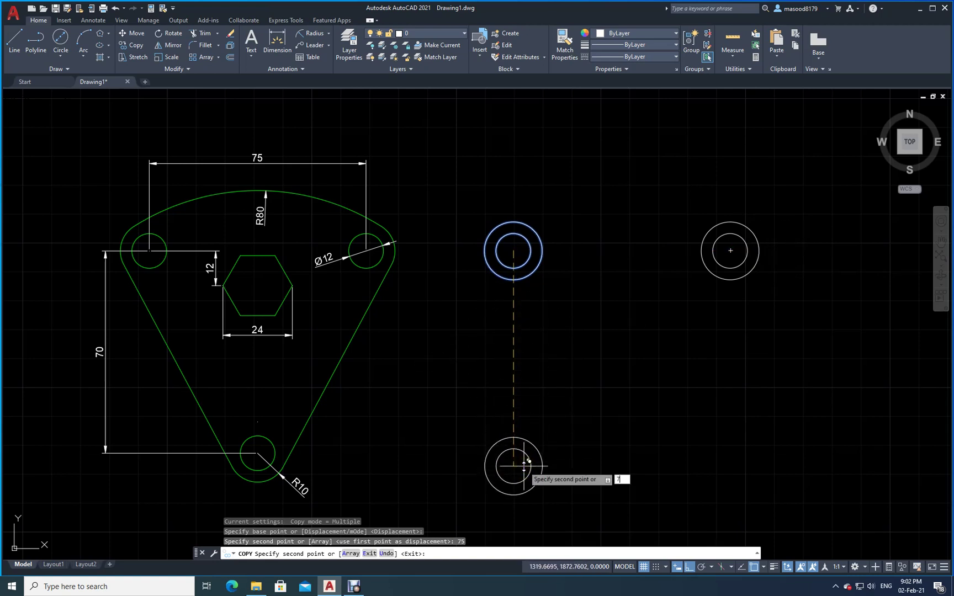
pyautogui.write('0')
pyautogui.press('Return')
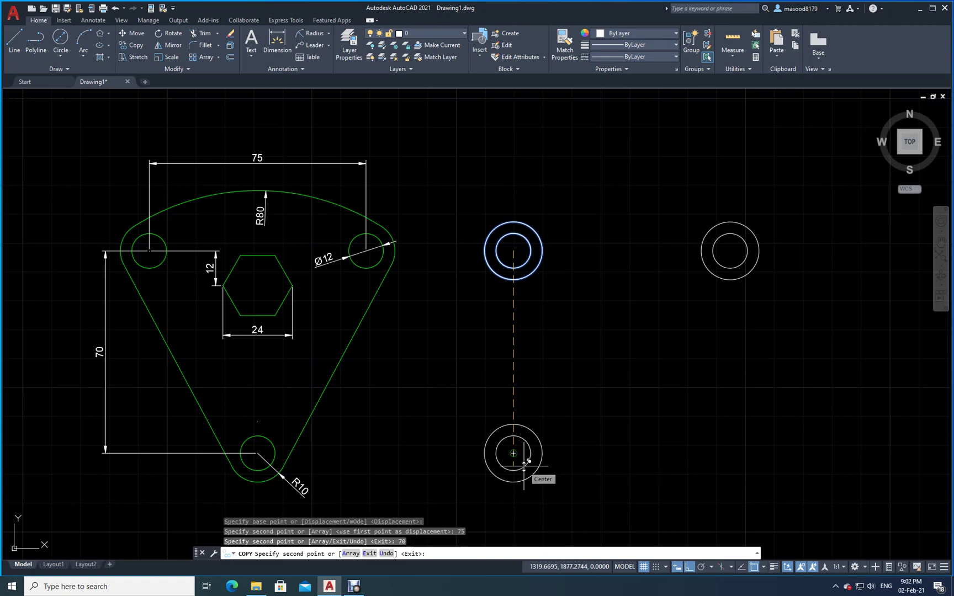
pyautogui.press('Escape')
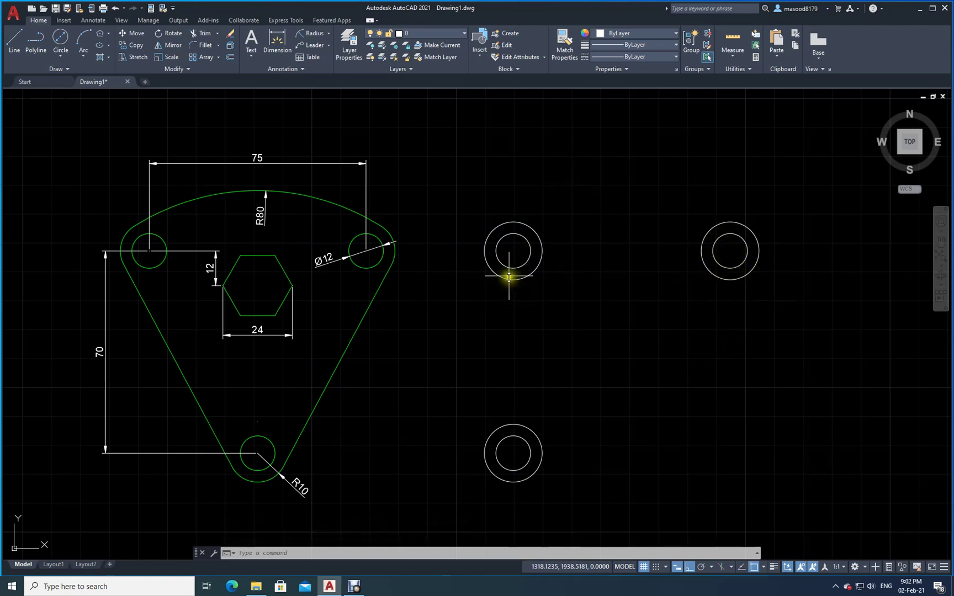
# - Dimension the horizontal distance between the centres of the two upper circle pairs, placing the dimension line above them
pyautogui.click(277, 36)
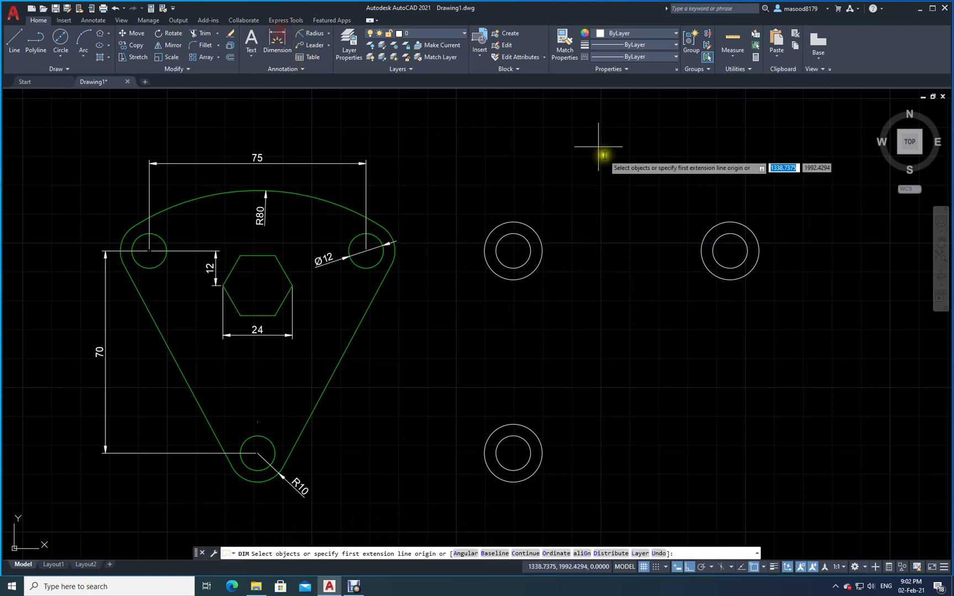
pyautogui.click(513, 251)
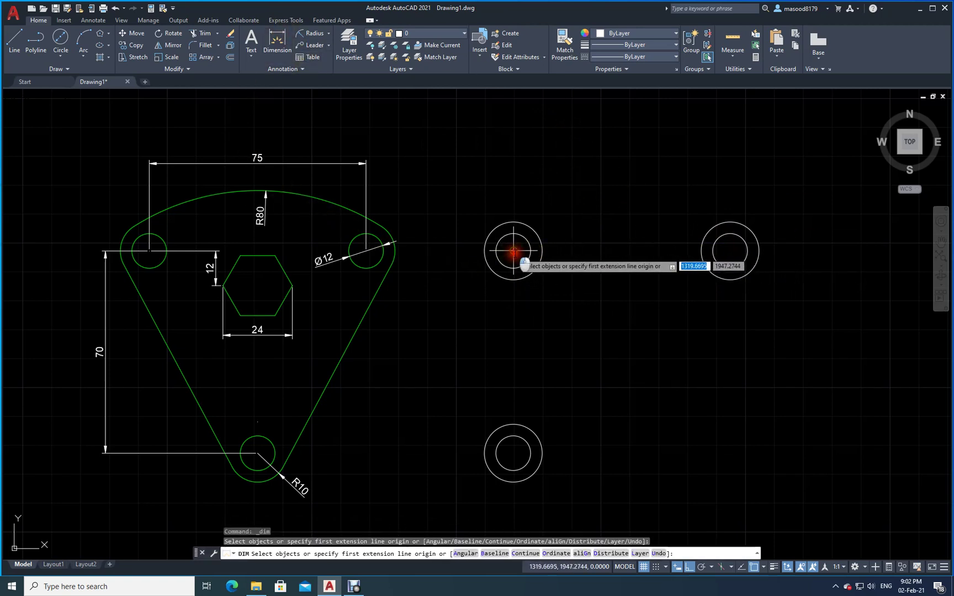
pyautogui.click(731, 250)
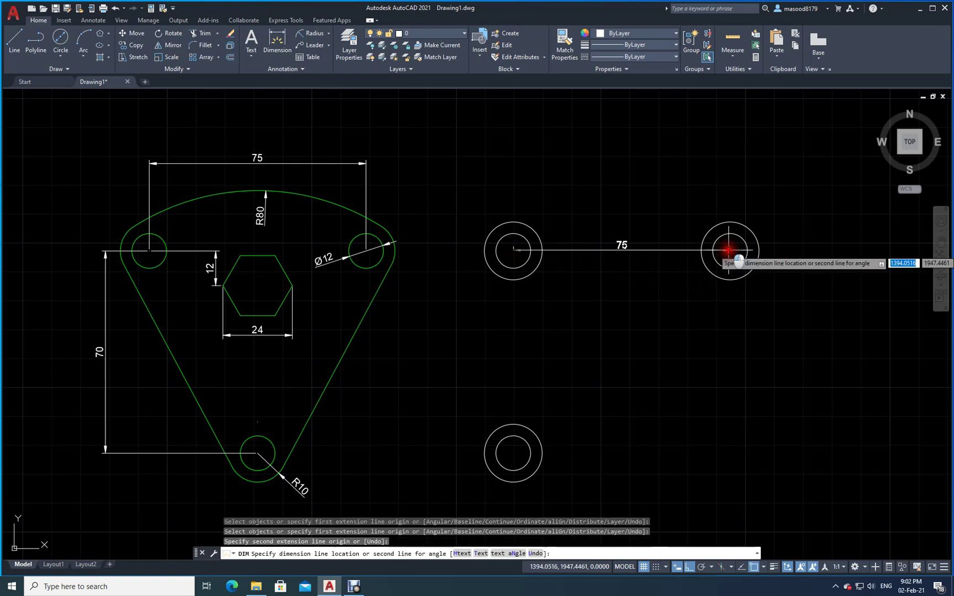
pyautogui.click(683, 172)
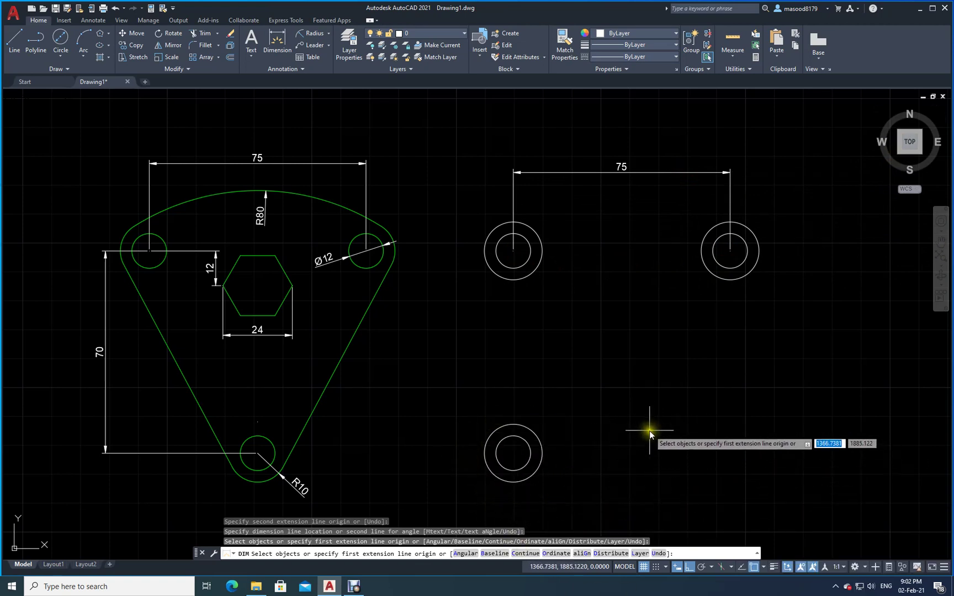
# - Move the lower pair of concentric circles 37.5 horizontally to the right from their centre
pyautogui.click(135, 33)
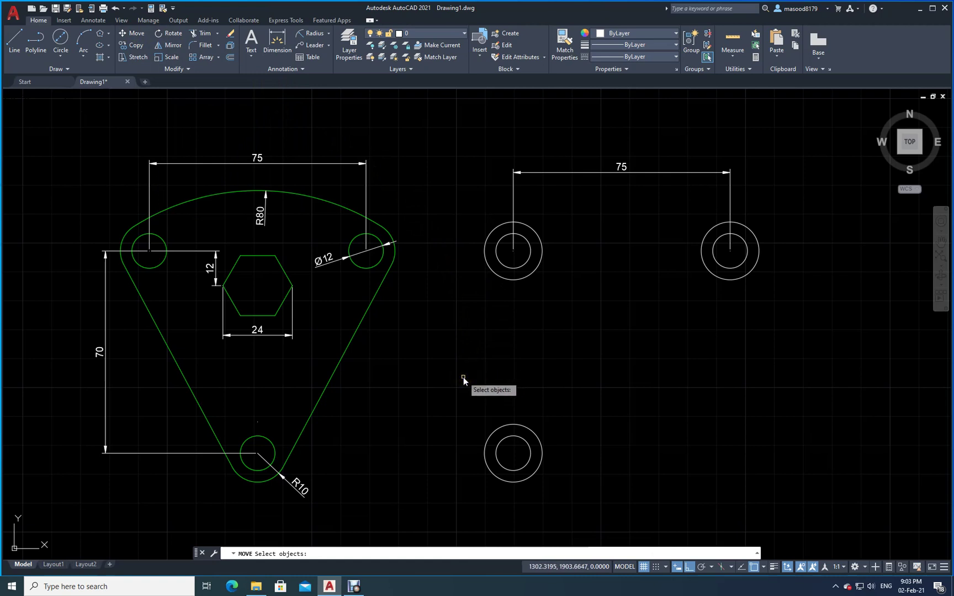
pyautogui.click(513, 455)
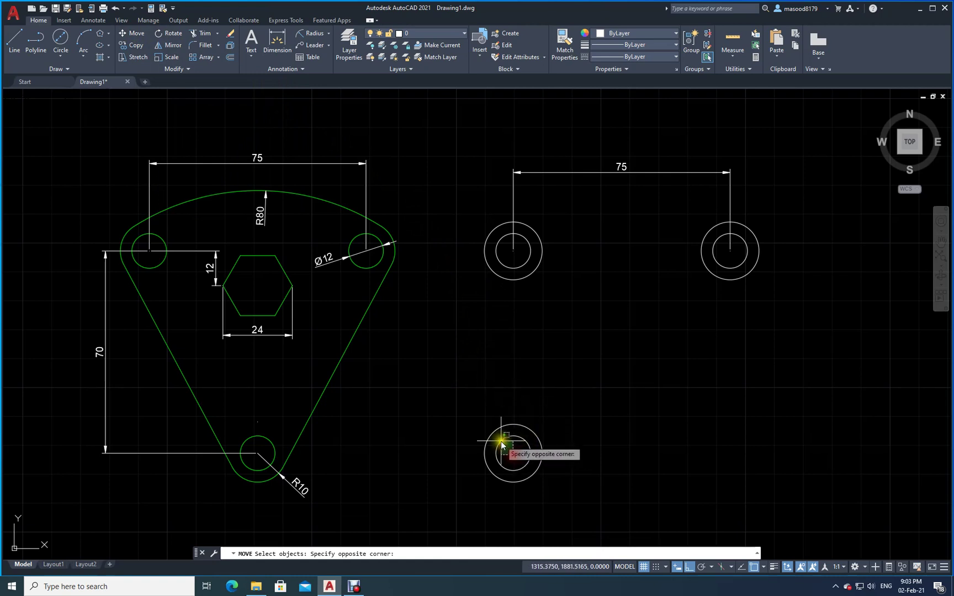
pyautogui.click(479, 420)
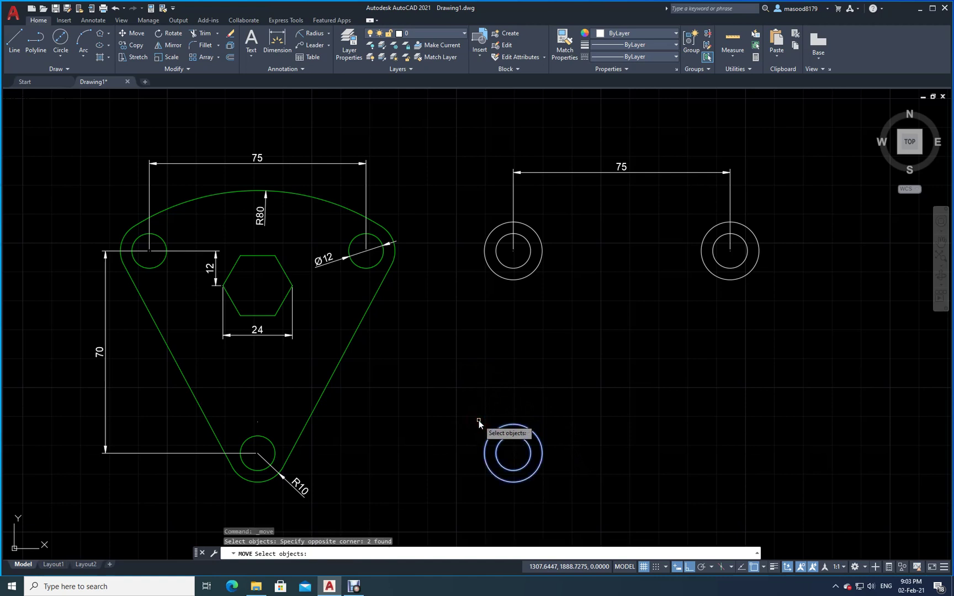
pyautogui.press('Return')
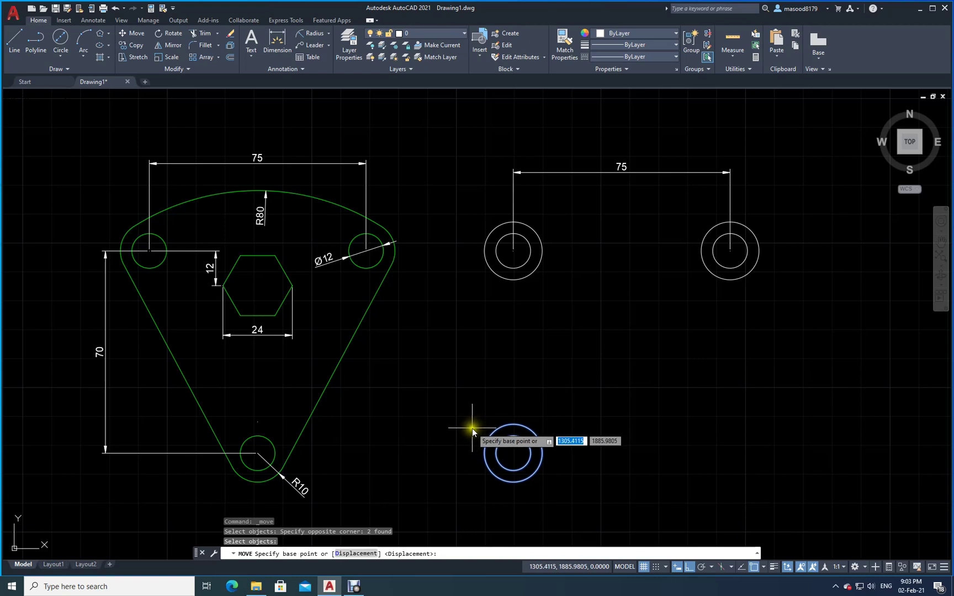
pyautogui.click(514, 454)
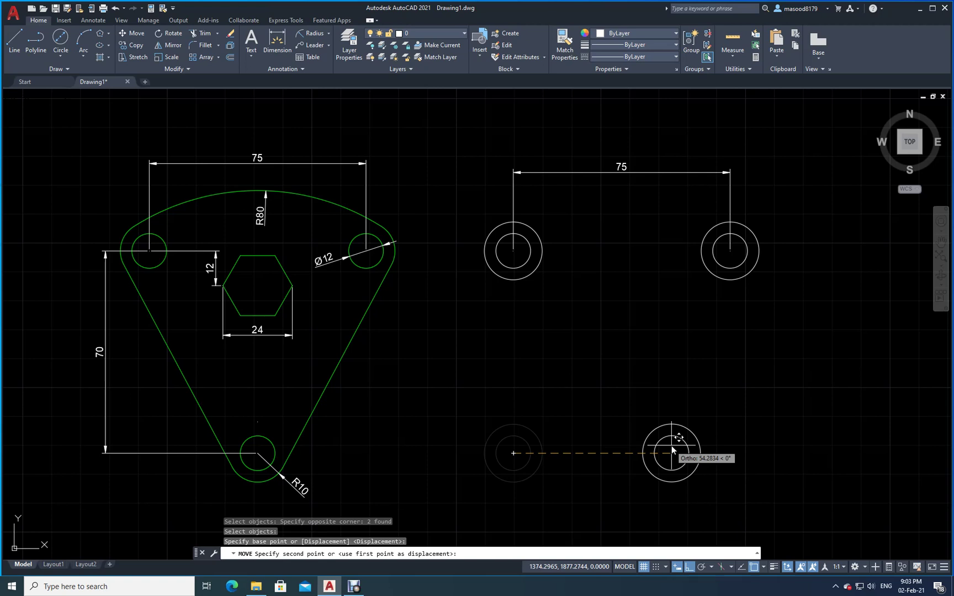
pyautogui.write('37')
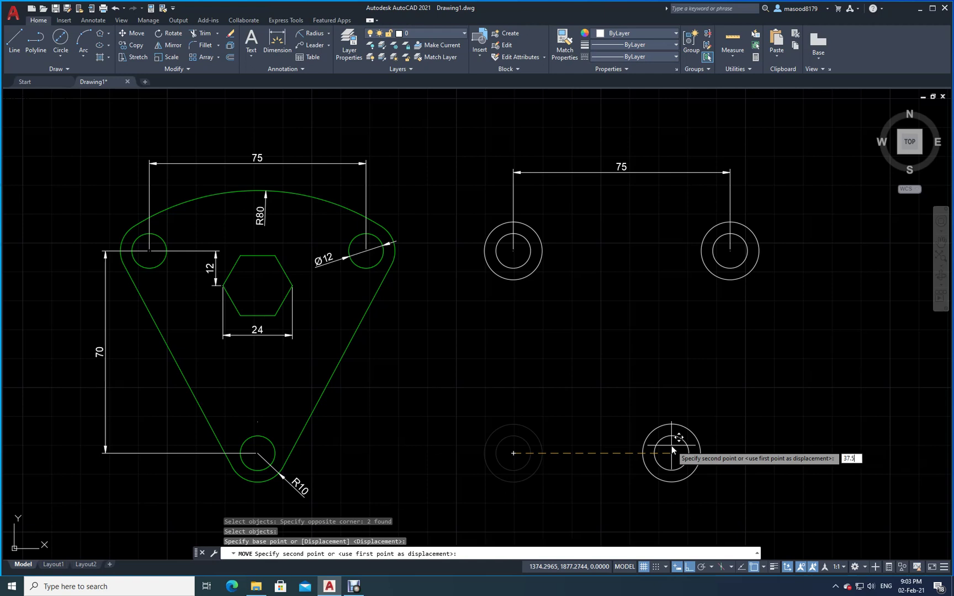
pyautogui.write('.5')
pyautogui.press('Return')
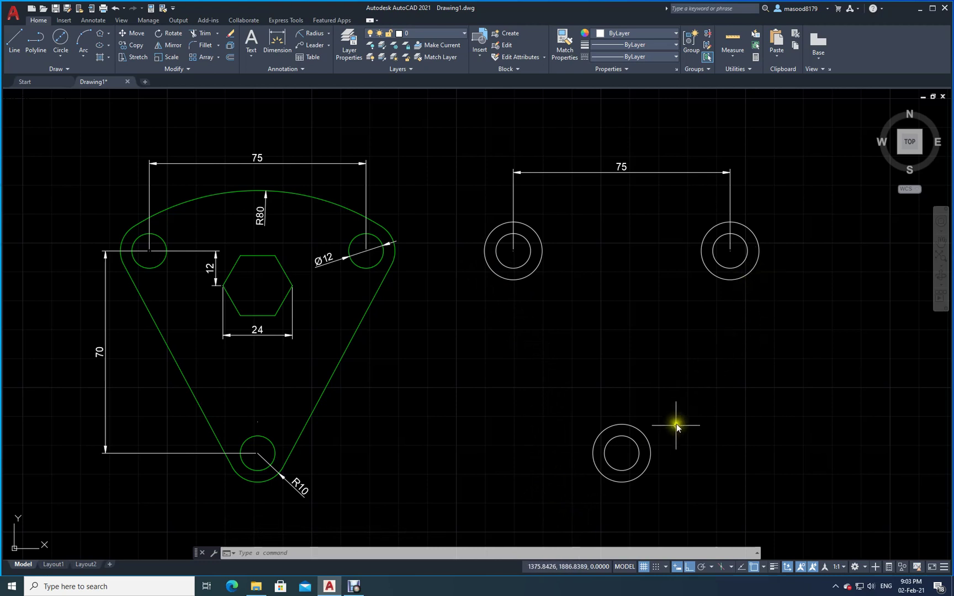
# - Enable the Tangent object snap and draw a line tangent to the outer sides of the upper-left and lower radius 10 circles
pyautogui.click(16, 46)
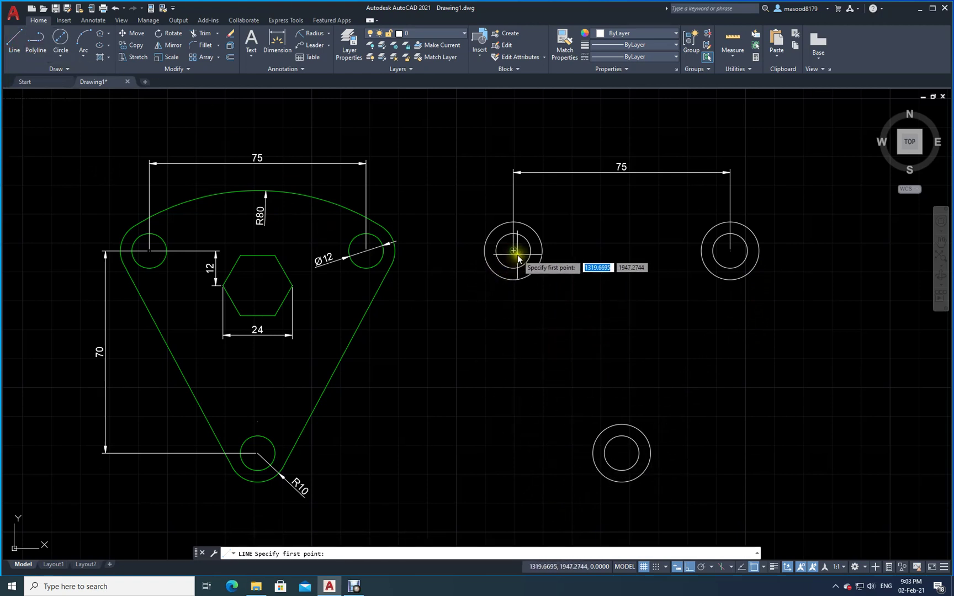
pyautogui.click(764, 567)
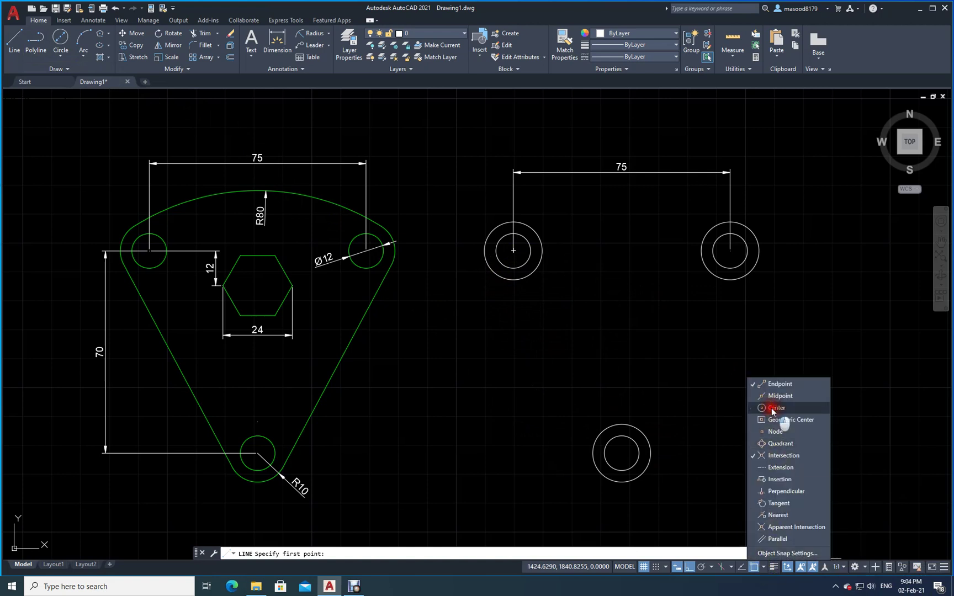
pyautogui.click(779, 503)
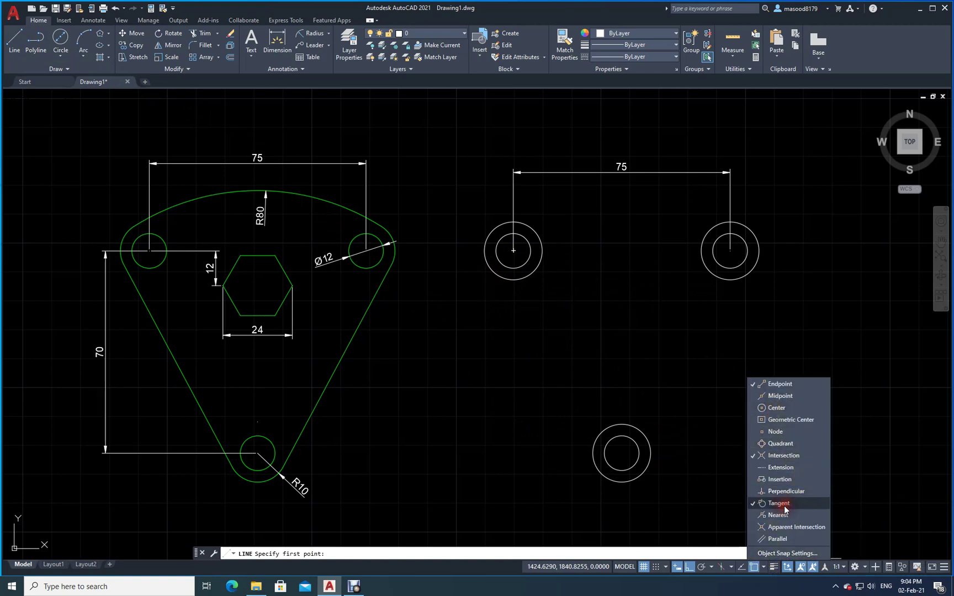
pyautogui.click(491, 269)
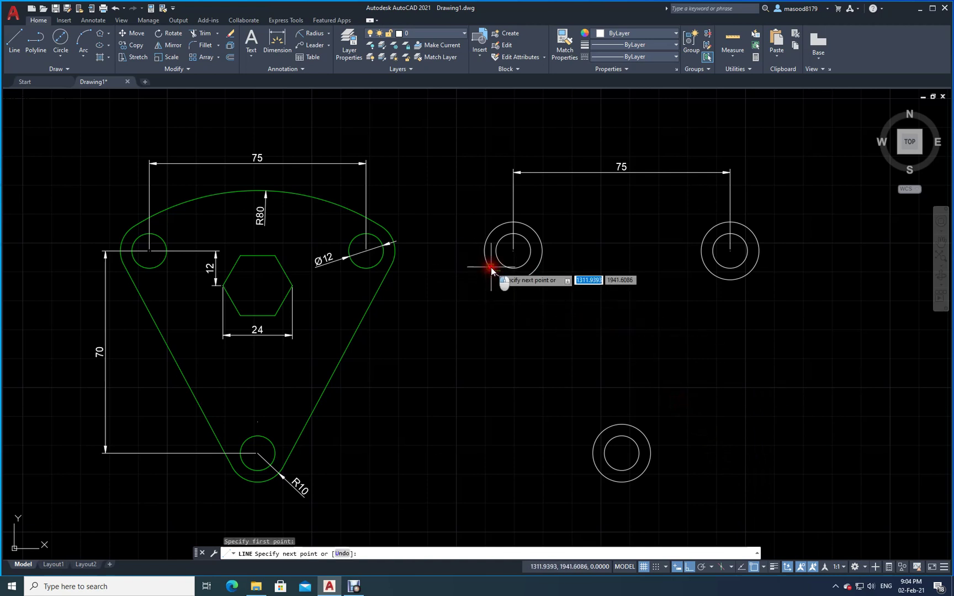
pyautogui.click(594, 465)
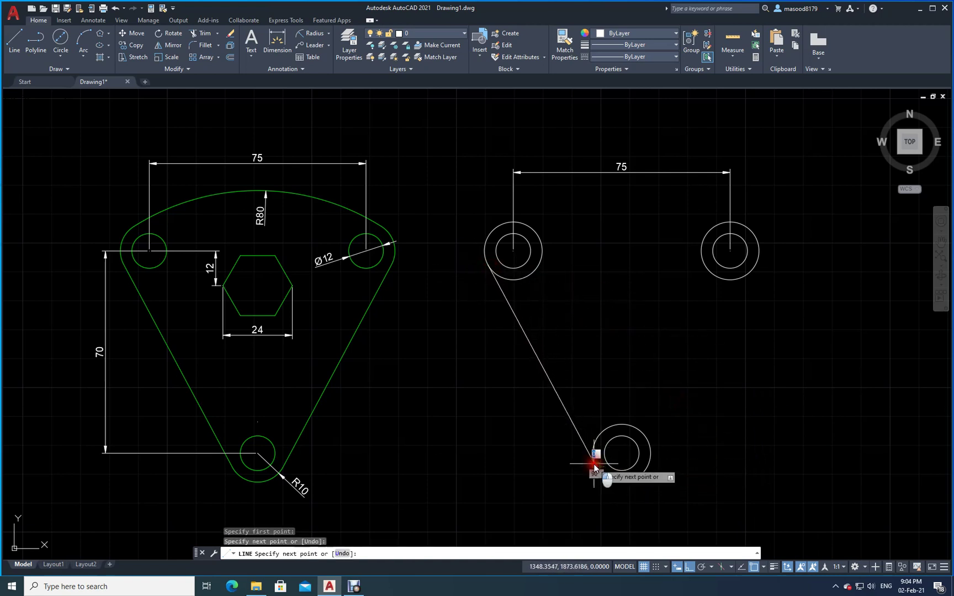
pyautogui.press('Return')
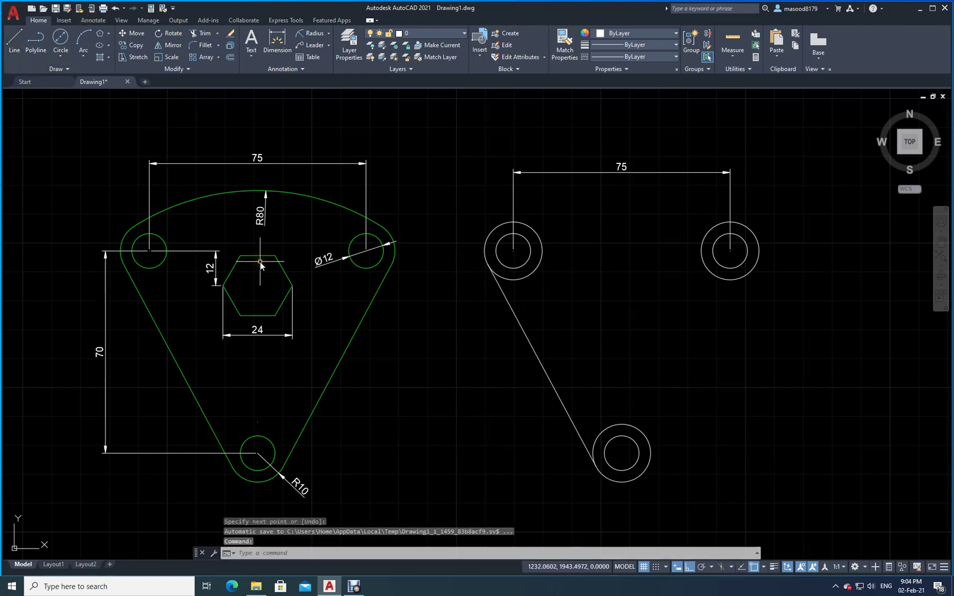
# - Draw a matching line tangent to the right outer sides of the upper-right and lower radius 10 circles
pyautogui.press('Return')
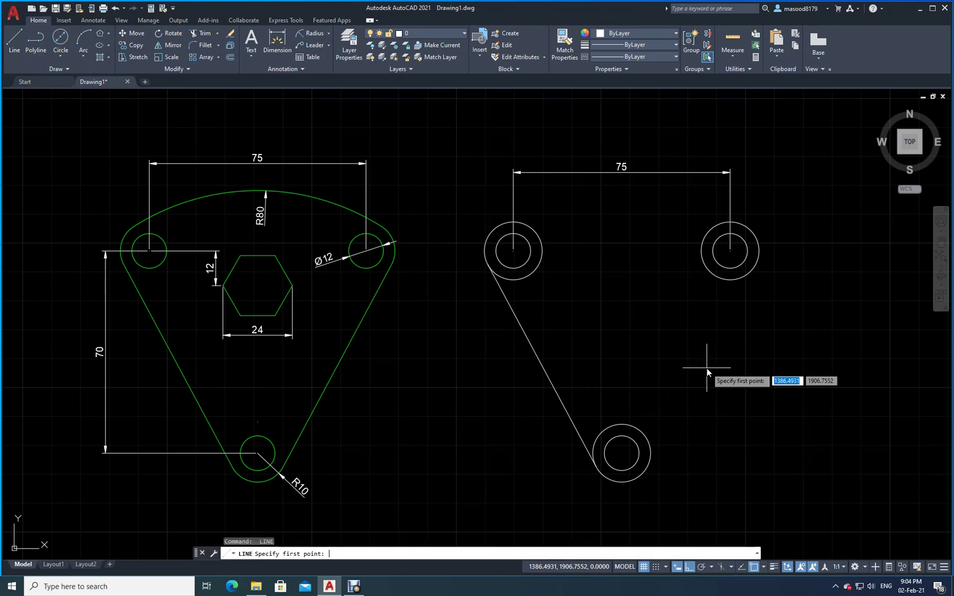
pyautogui.click(760, 259)
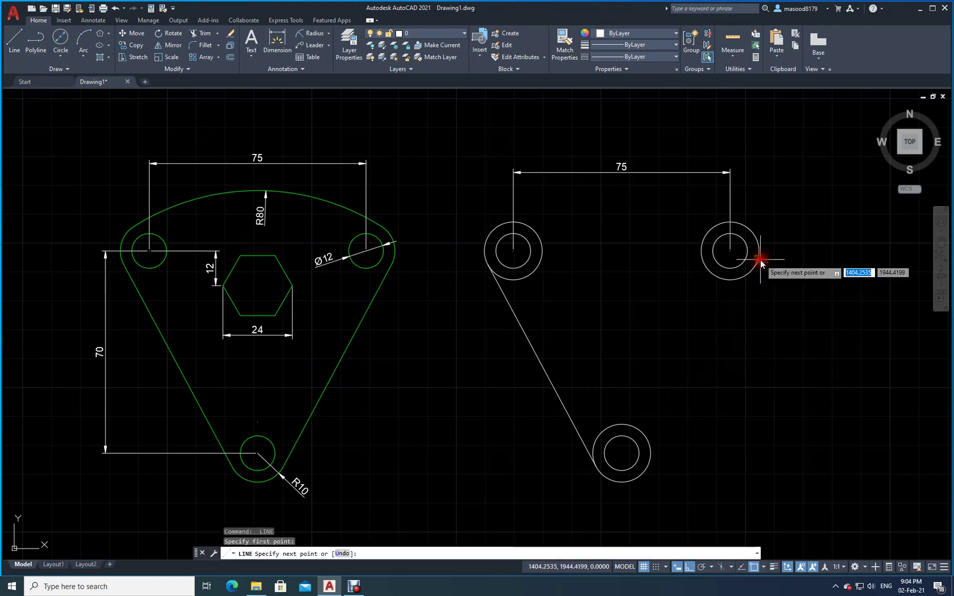
pyautogui.click(651, 466)
pyautogui.press('Return')
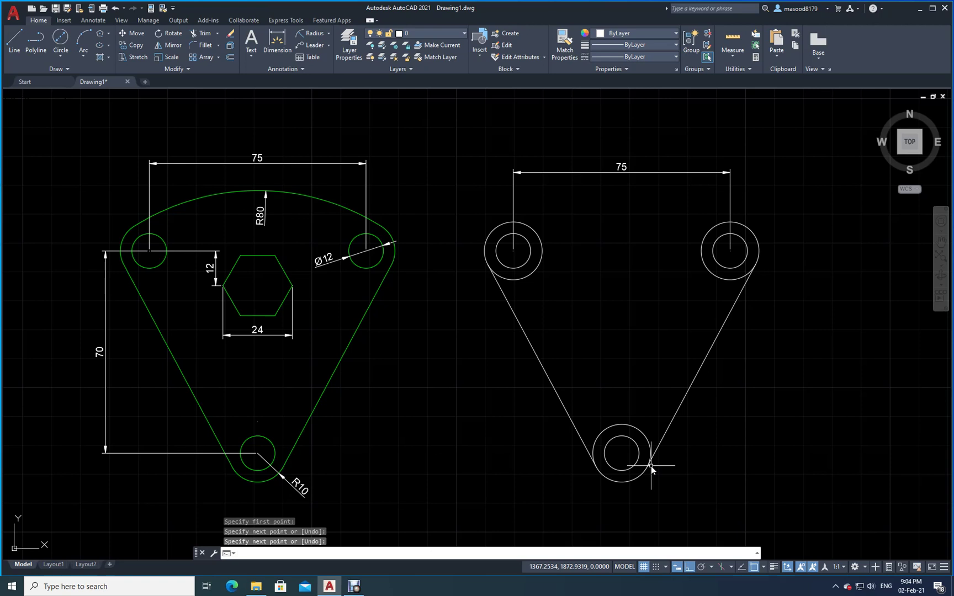
pyautogui.rightClick(651, 466)
pyautogui.rightClick(648, 465)
pyautogui.click(715, 377)
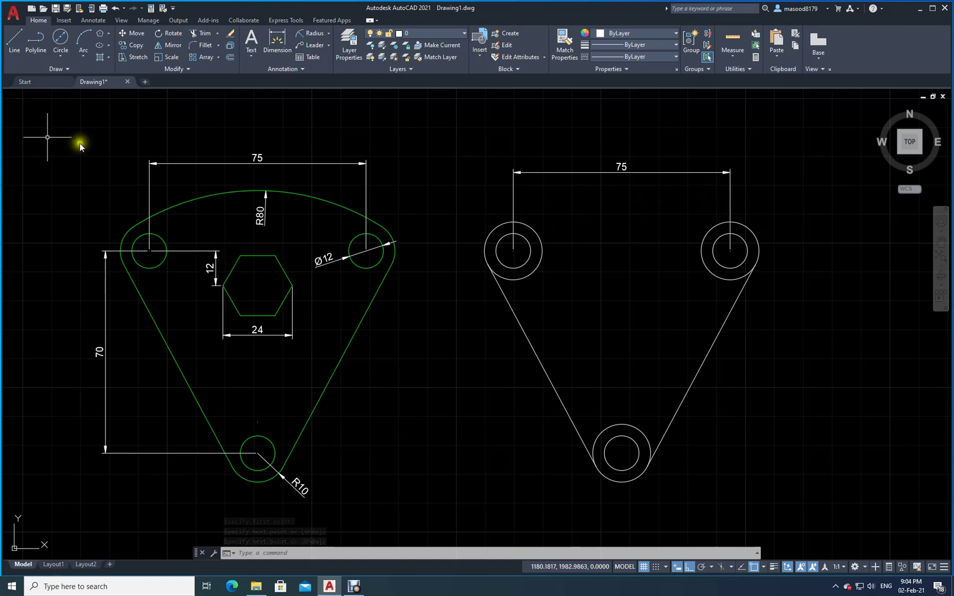
# - Try a Tan, Tan, Radius circle of radius 80 picked on the facing upper sides of the two upper outer circles, and undo it
pyautogui.click(62, 58)
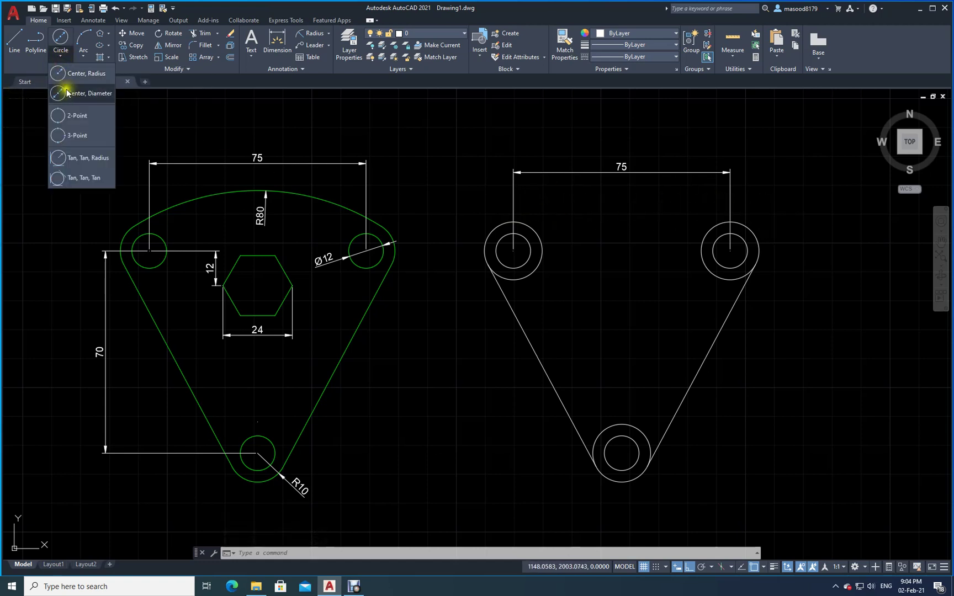
pyautogui.click(72, 157)
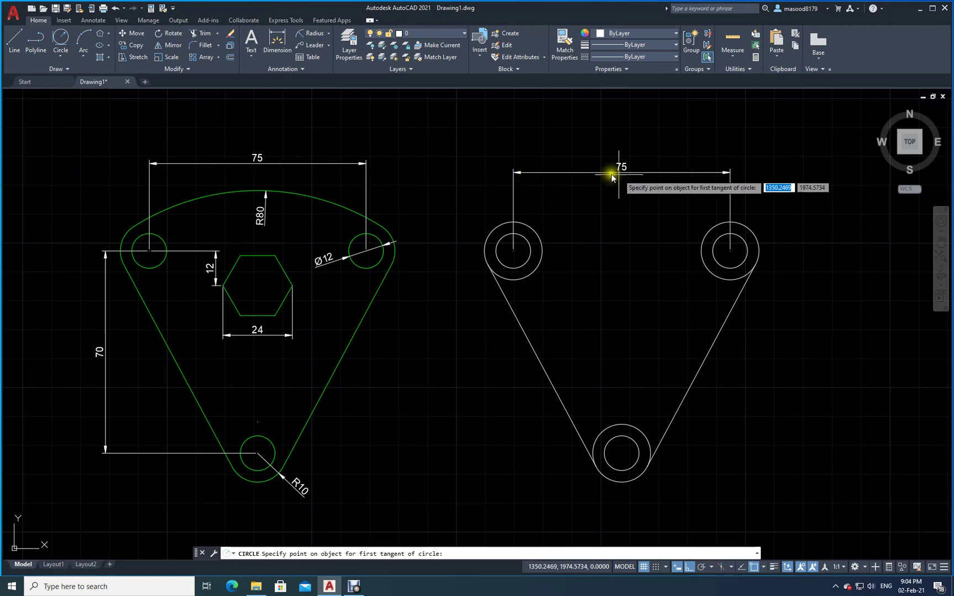
pyautogui.click(709, 230)
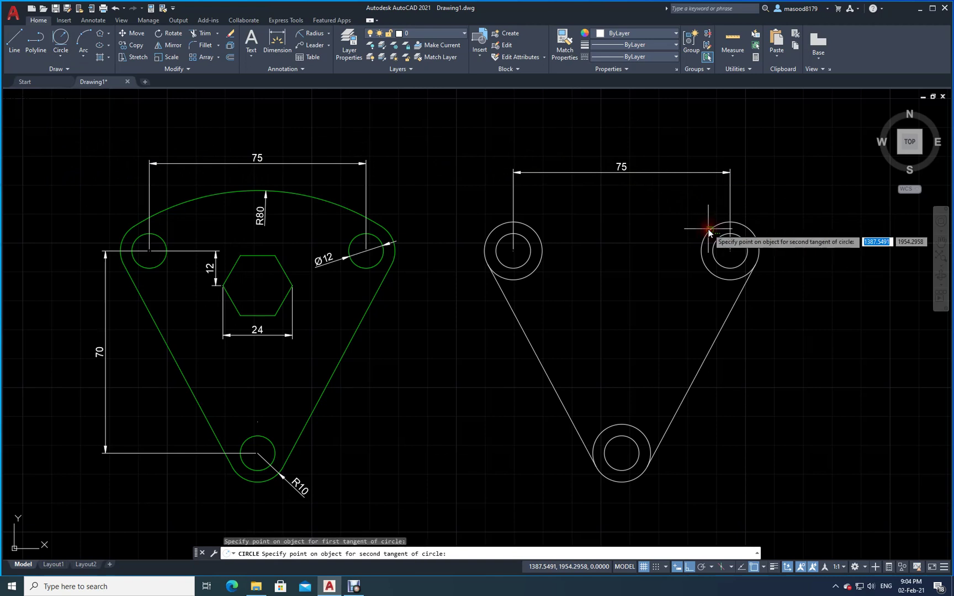
pyautogui.click(530, 227)
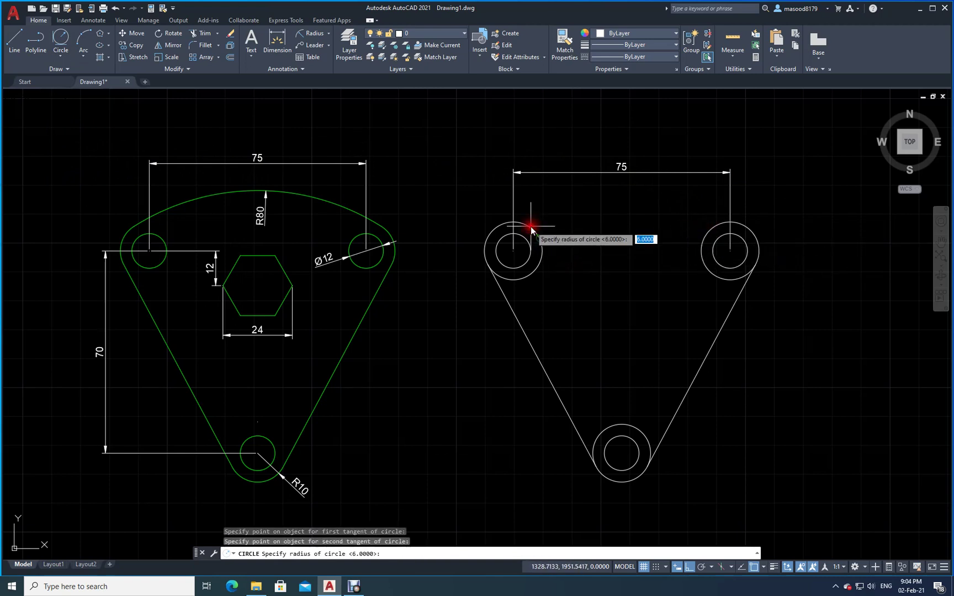
pyautogui.write('80')
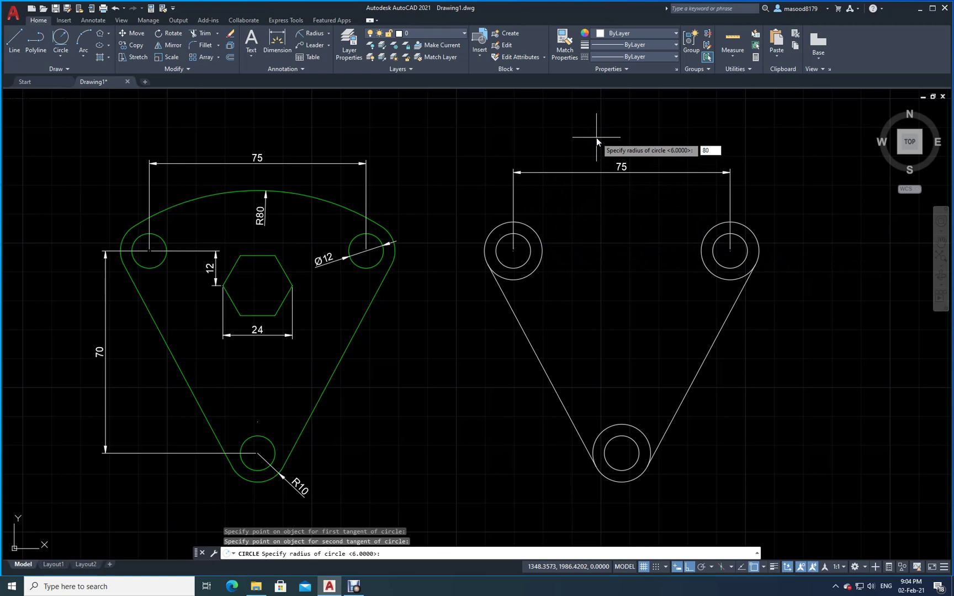
pyautogui.press('Return')
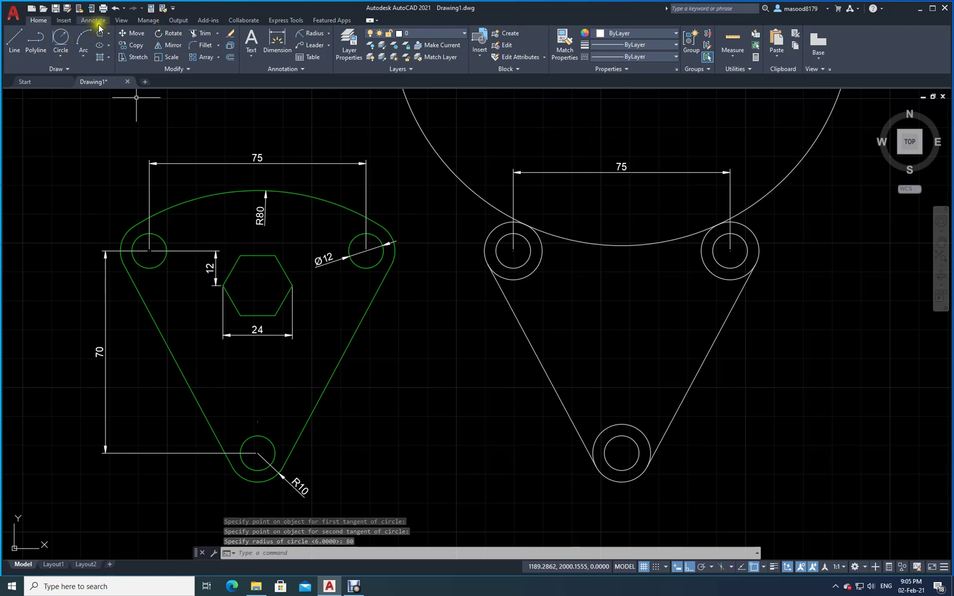
pyautogui.click(115, 8)
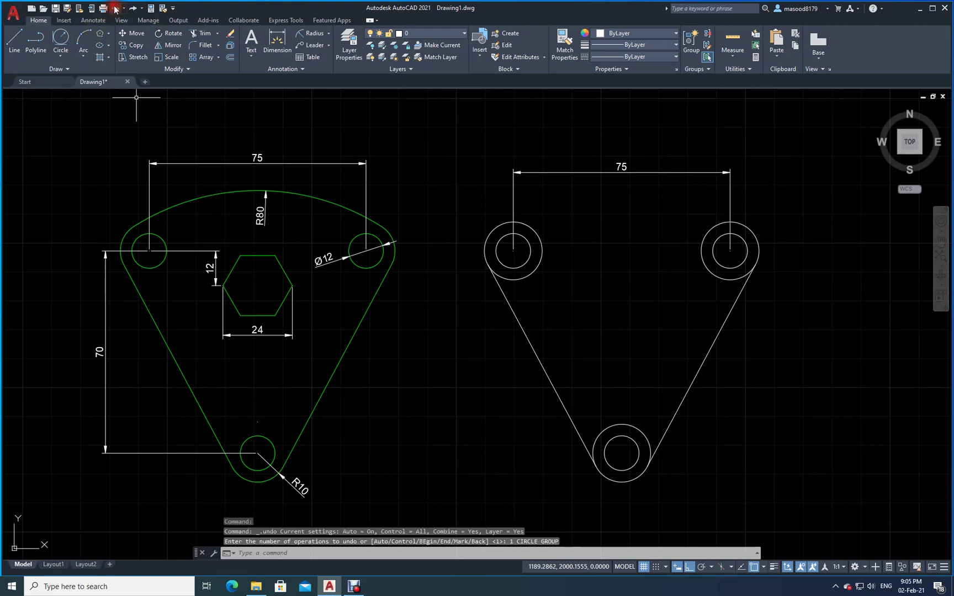
# - Try the radius 80 tangent circle from the far outer sides of the two upper outer circles at centre height, and undo it
pyautogui.click(62, 39)
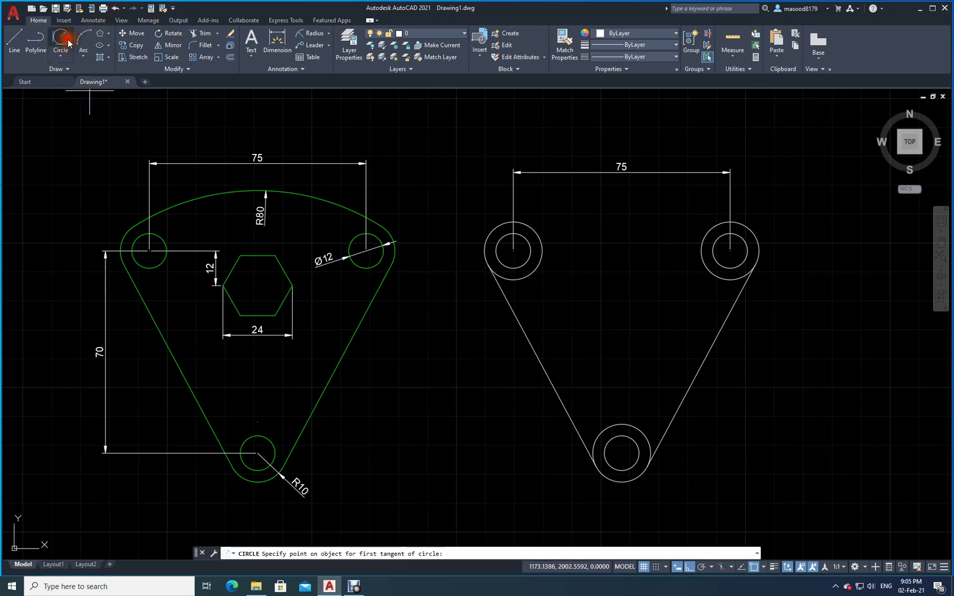
pyautogui.click(760, 251)
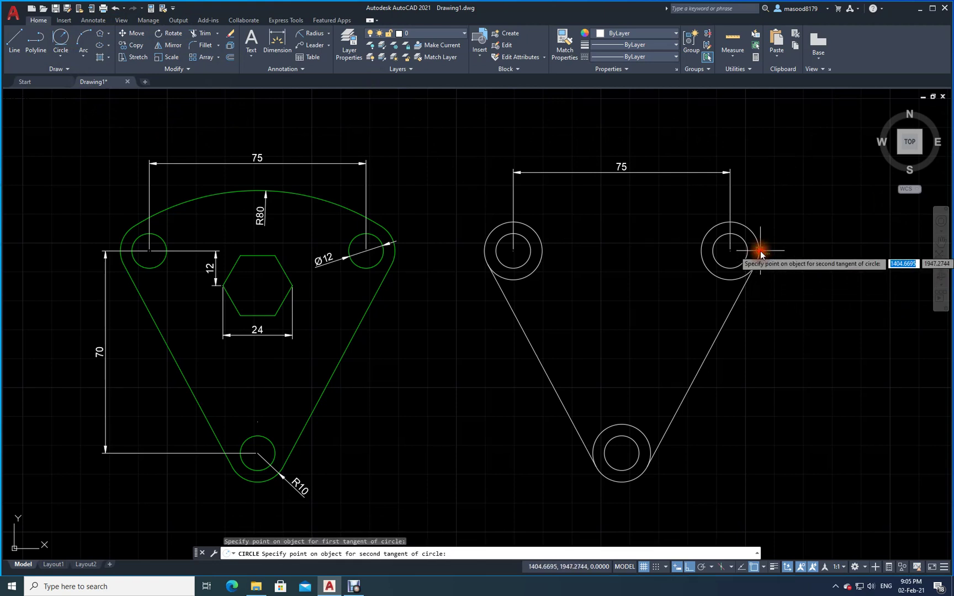
pyautogui.click(484, 252)
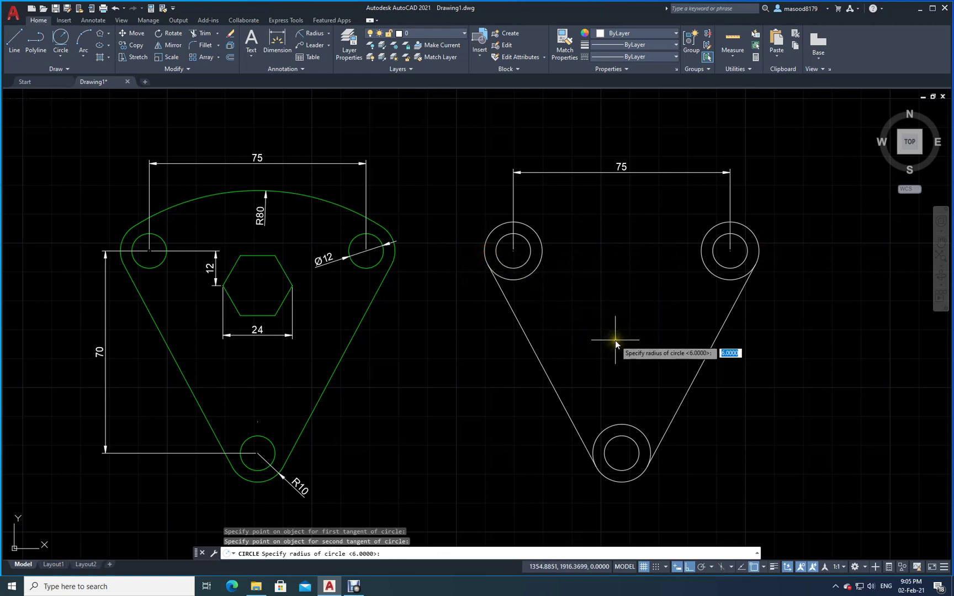
pyautogui.write('80')
pyautogui.press('Return')
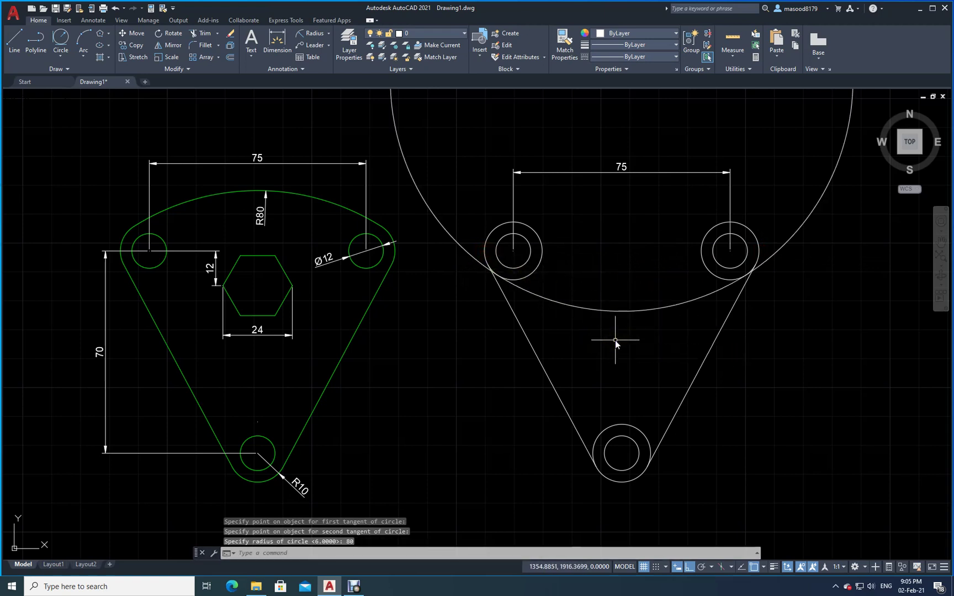
pyautogui.click(115, 7)
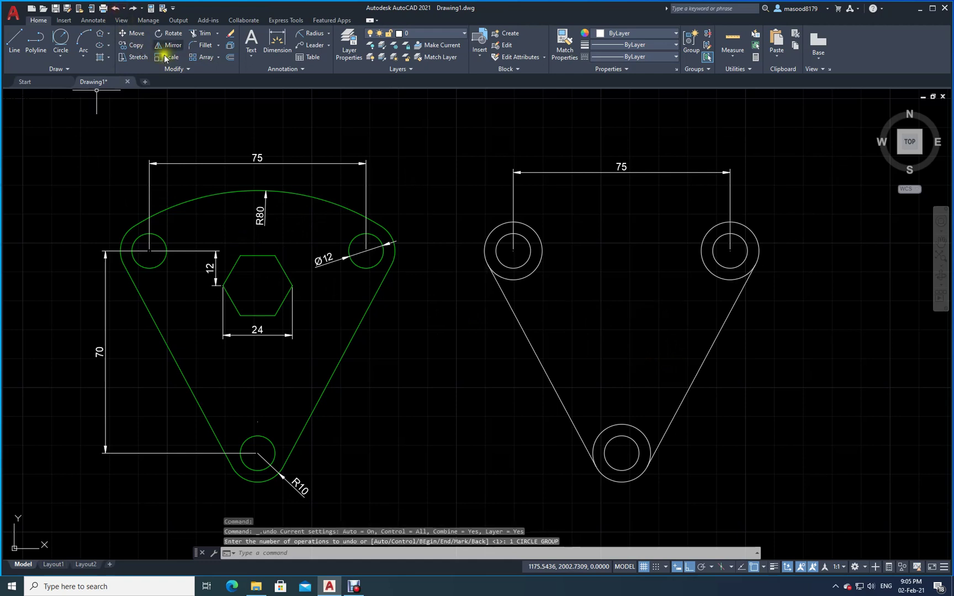
# - Draw a Tan, Tan, Radius circle of radius 80 tangent to the upper outward-facing sides of the two upper radius 10 circles
pyautogui.click(61, 37)
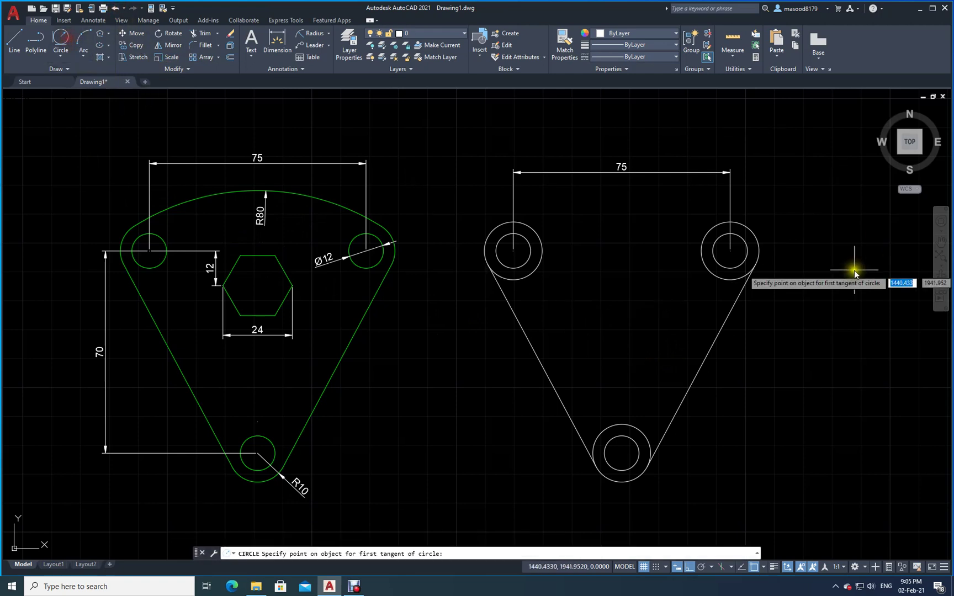
pyautogui.click(754, 235)
pyautogui.click(488, 237)
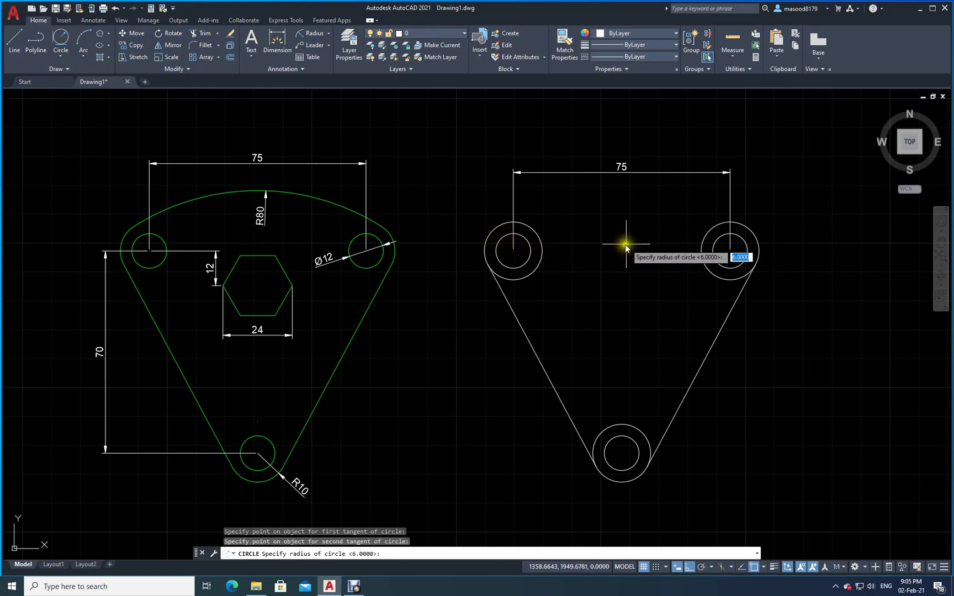
pyautogui.write('80')
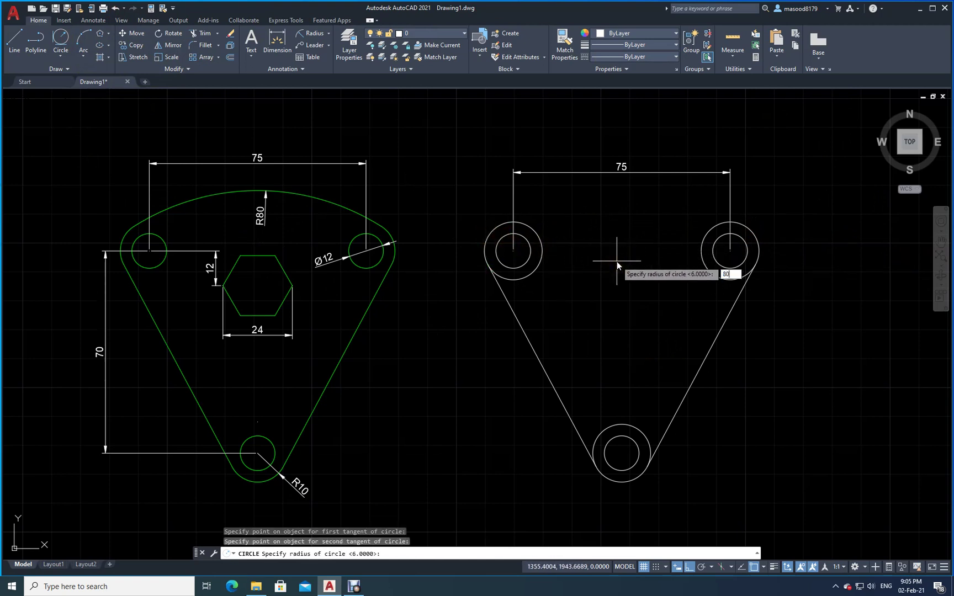
pyautogui.press('Return')
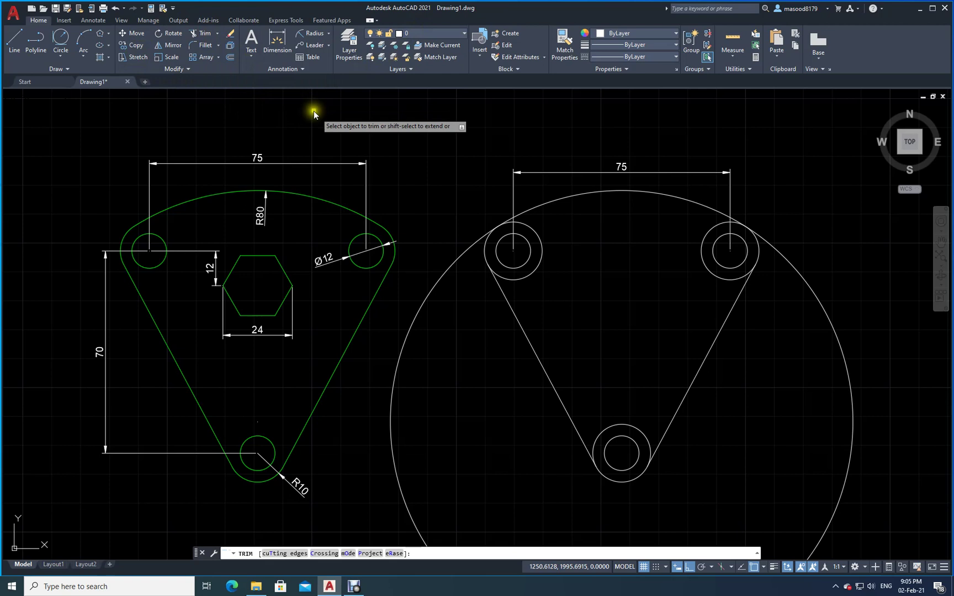
# - Trim the radius 80 circle to its upper arc and remove the inner arcs of the three radius 10 circles, leaving the plate outline
pyautogui.click(414, 320)
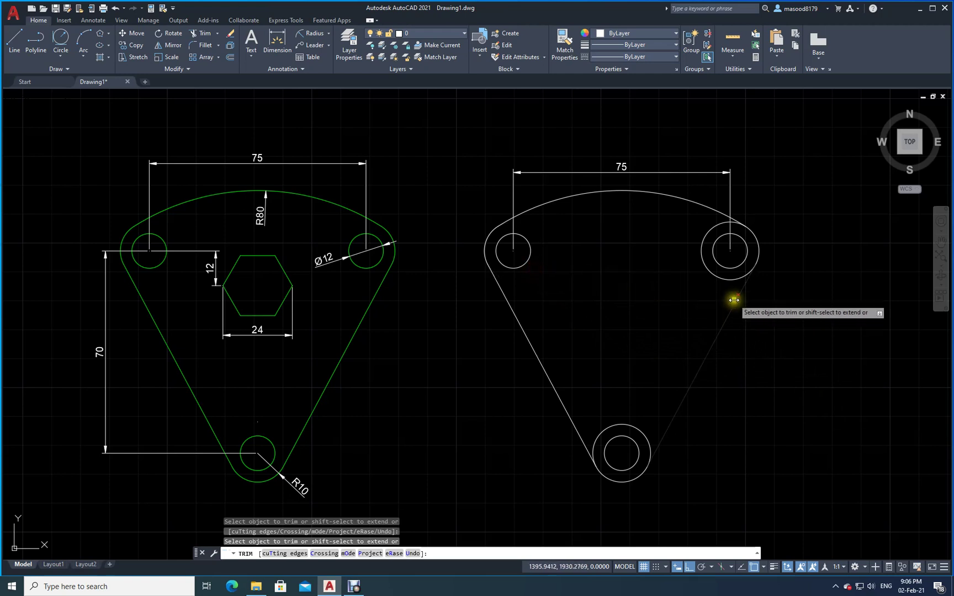
pyautogui.click(714, 276)
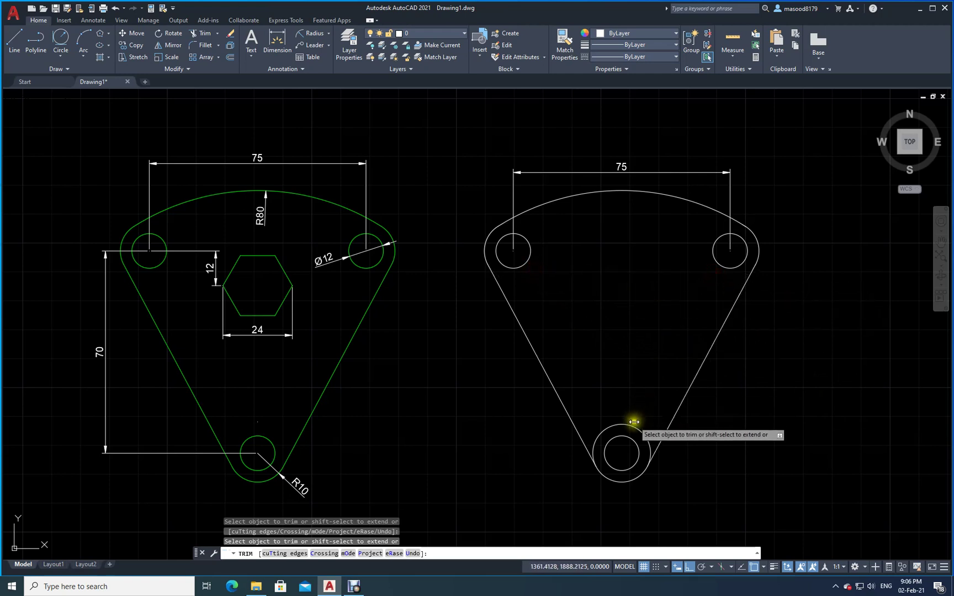
pyautogui.press('Return')
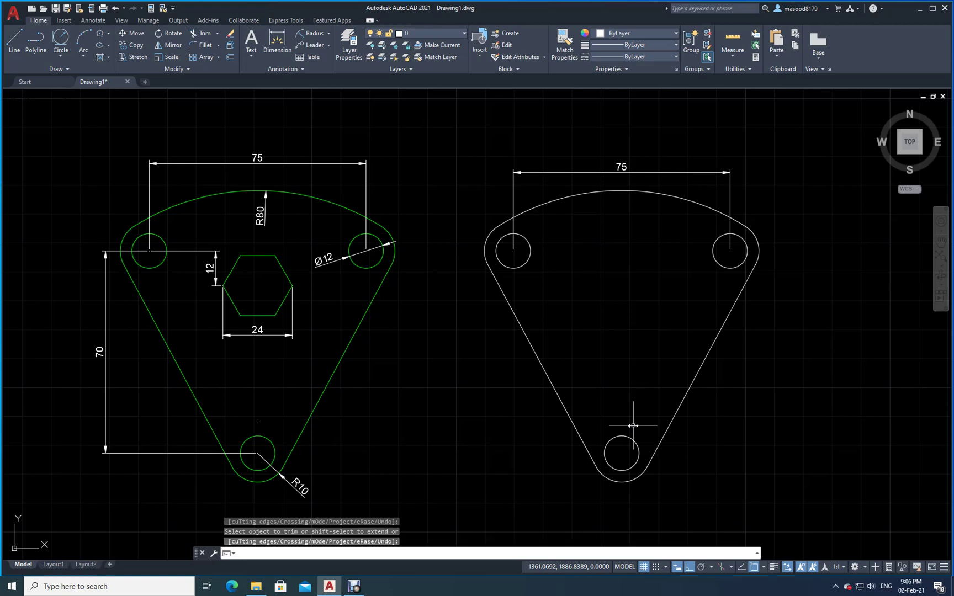
pyautogui.click(633, 419)
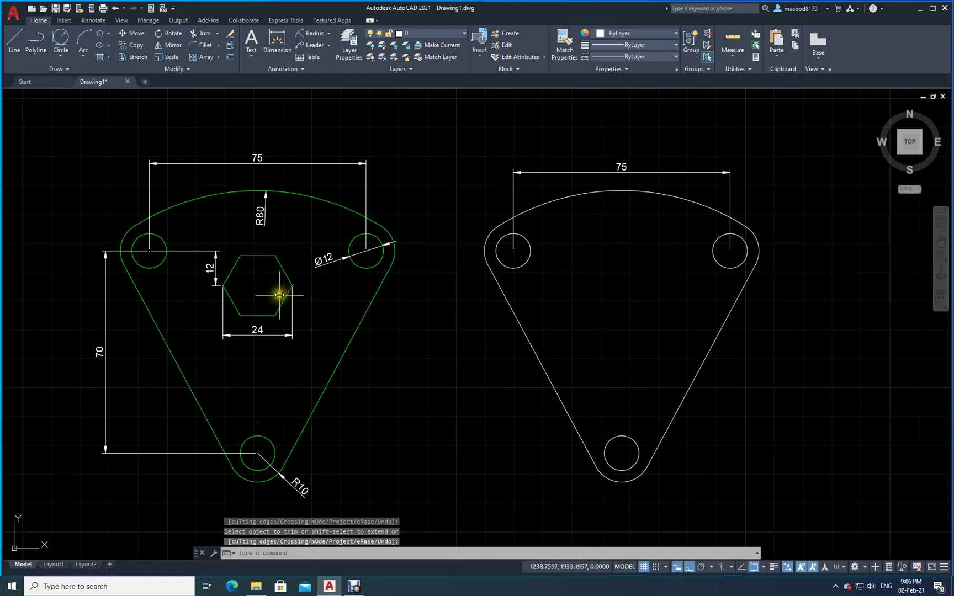
pyautogui.click(213, 271)
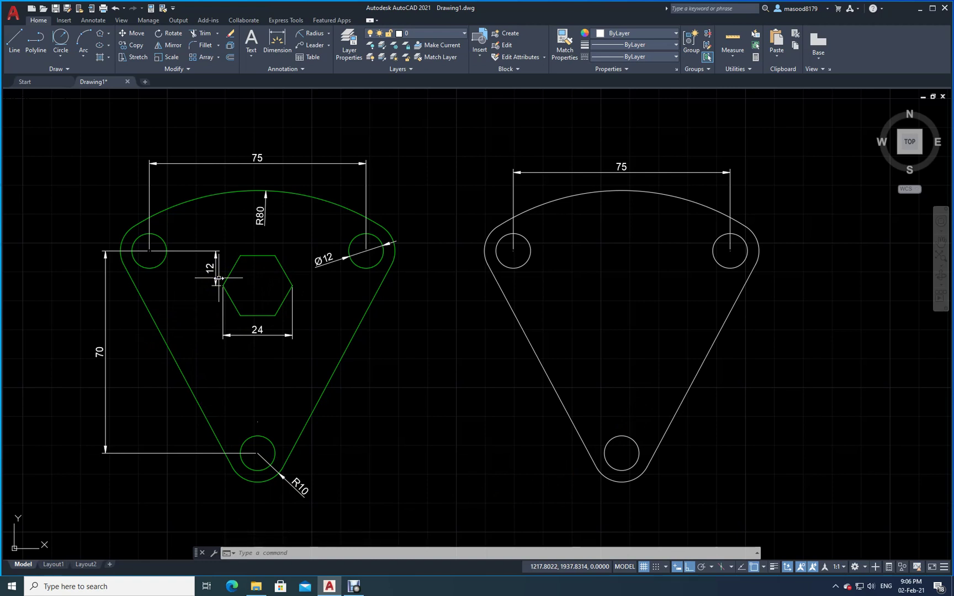
pyautogui.click(452, 507)
pyautogui.moveTo(335, 588)
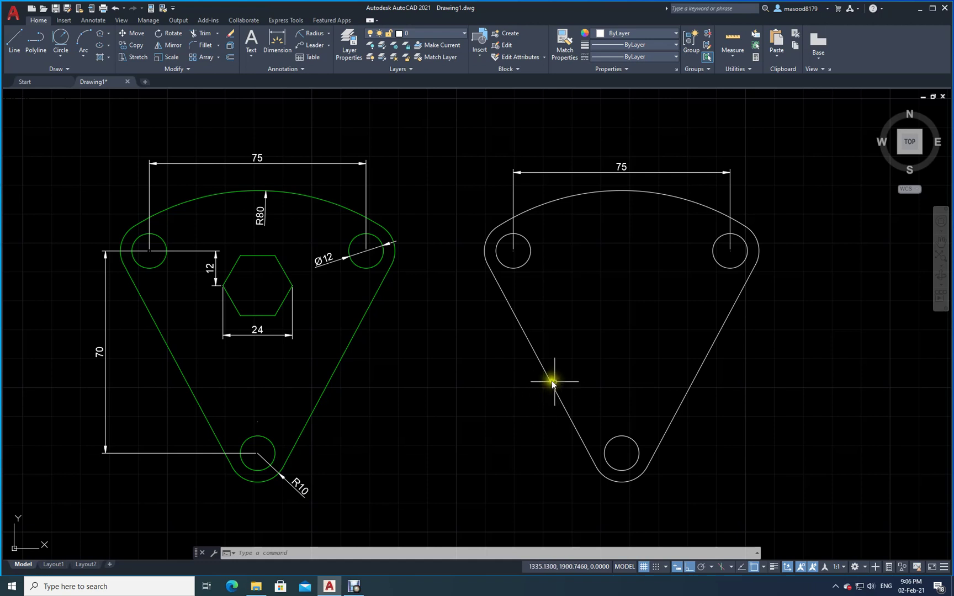
# - Start a polygon with 6 sides for the plate's central cutout
pyautogui.click(110, 34)
pyautogui.click(104, 52)
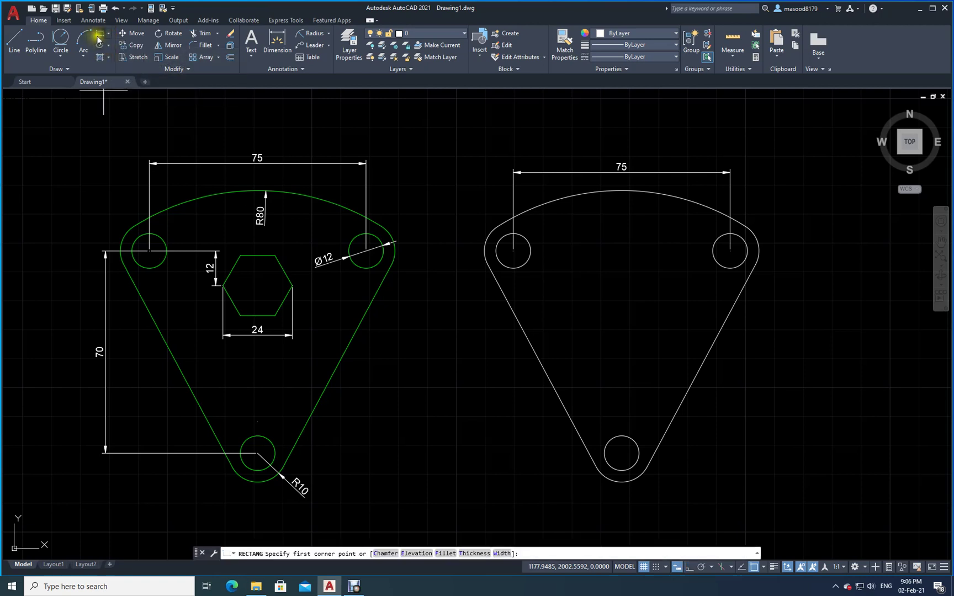
pyautogui.click(108, 37)
pyautogui.click(118, 70)
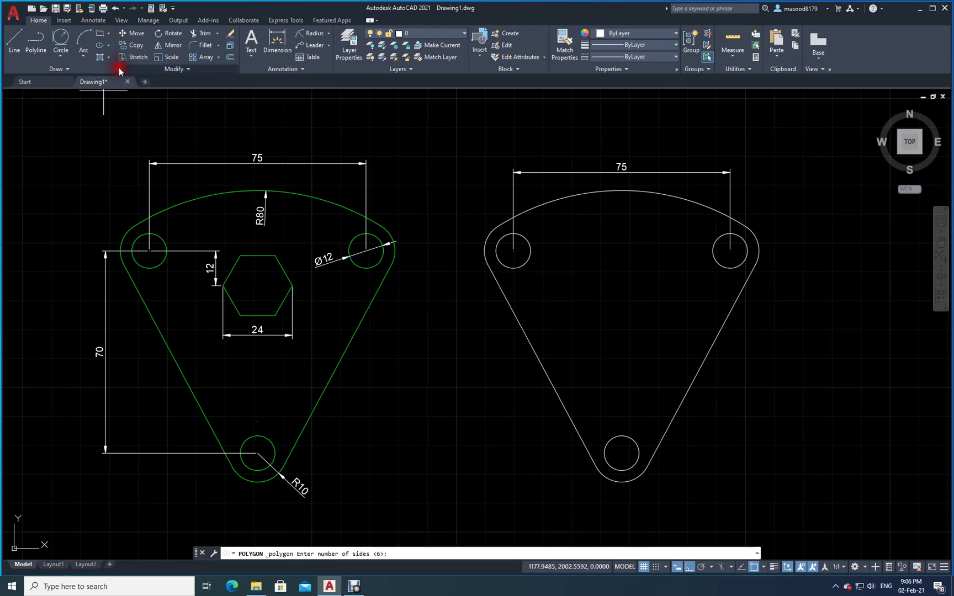
pyautogui.click(392, 552)
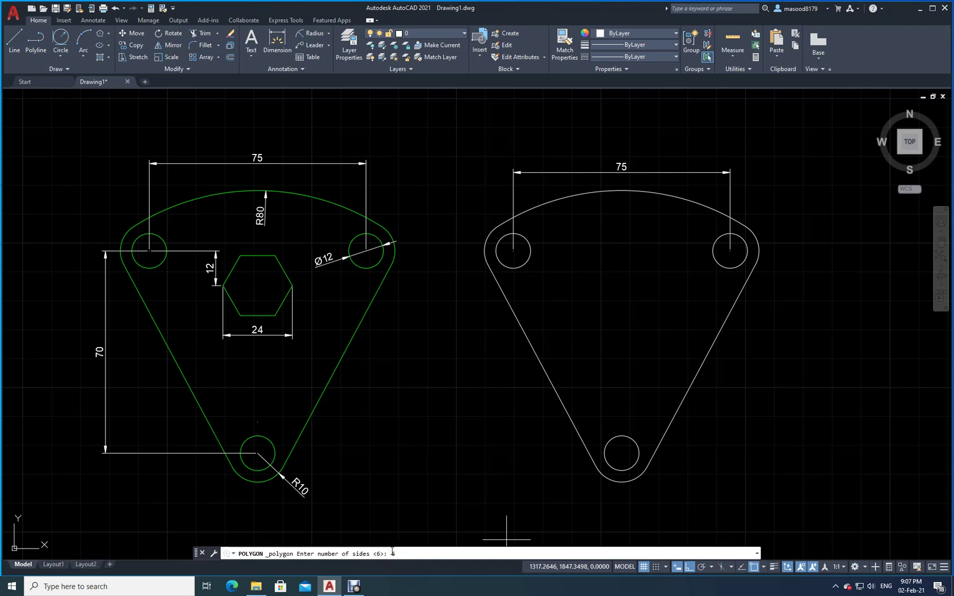
pyautogui.press('Return')
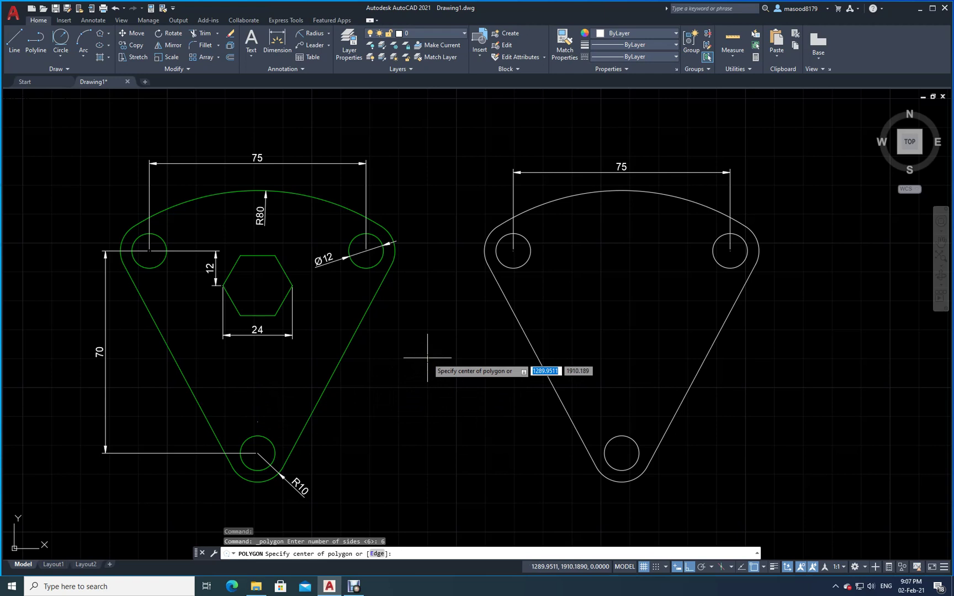
# - Enable the Center snap and locate the hexagon's centre by tracking from the upper-left hole's centre, 37.5 to the right and 12 down
pyautogui.write('tk')
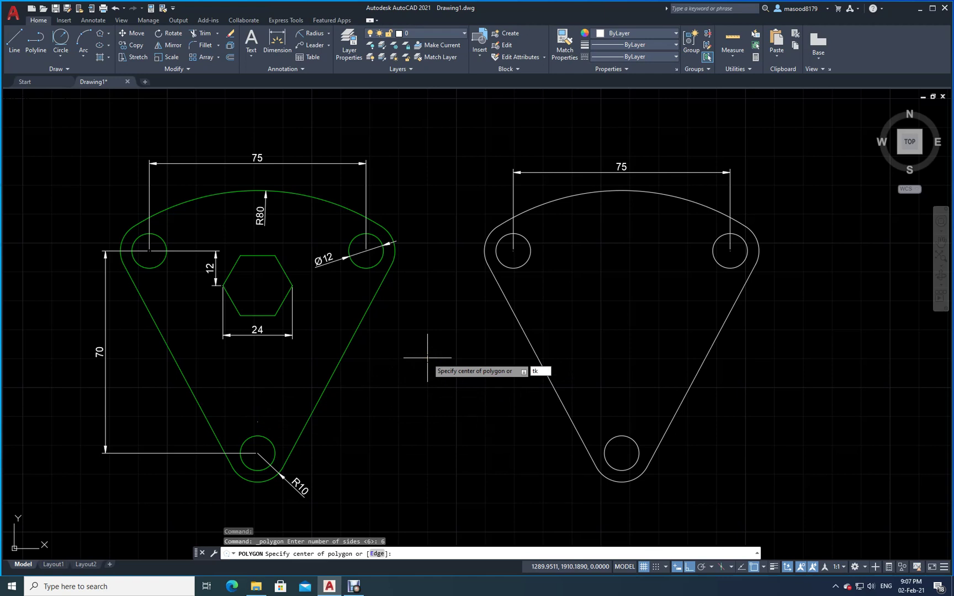
pyautogui.press('Return')
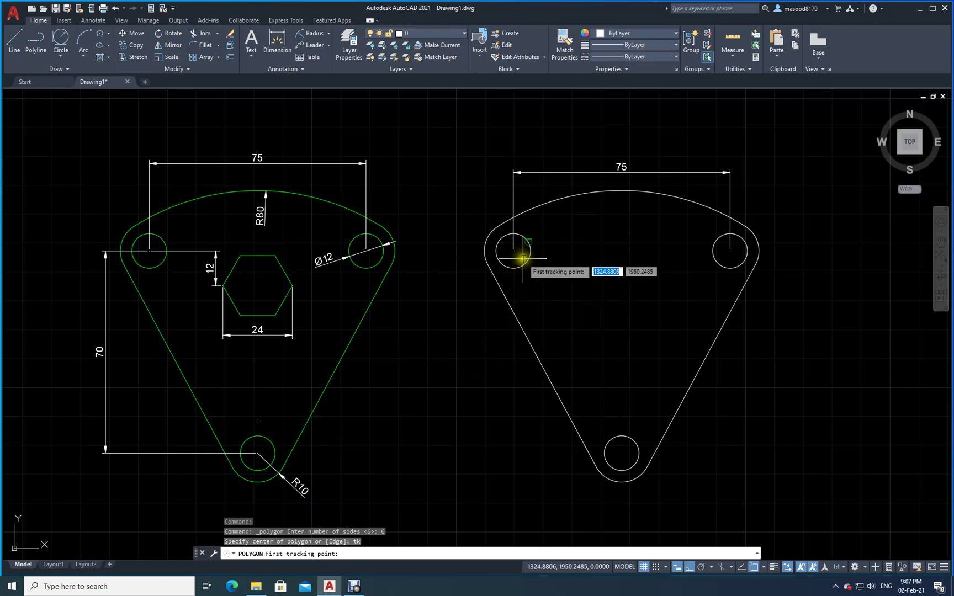
pyautogui.click(764, 569)
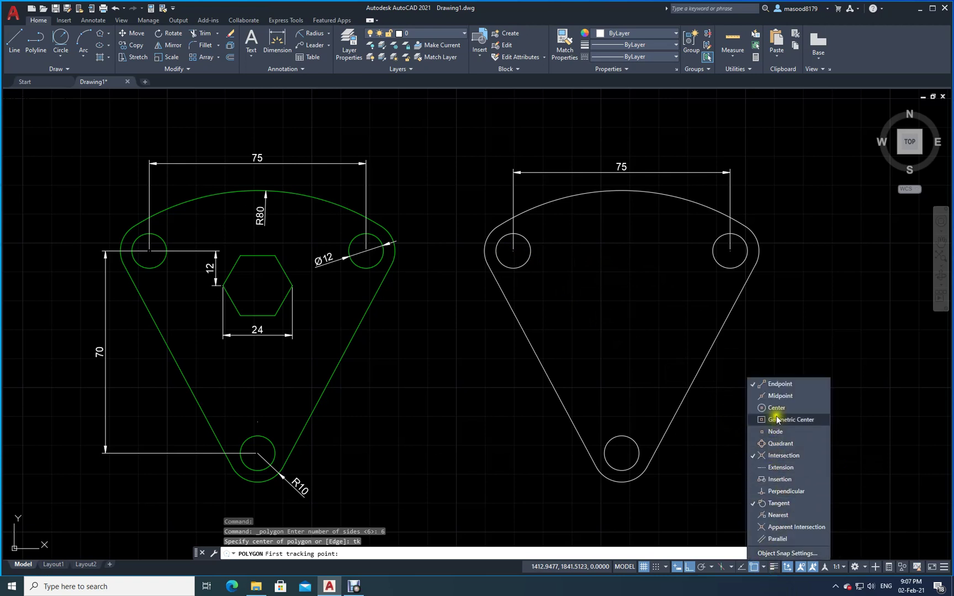
pyautogui.click(737, 451)
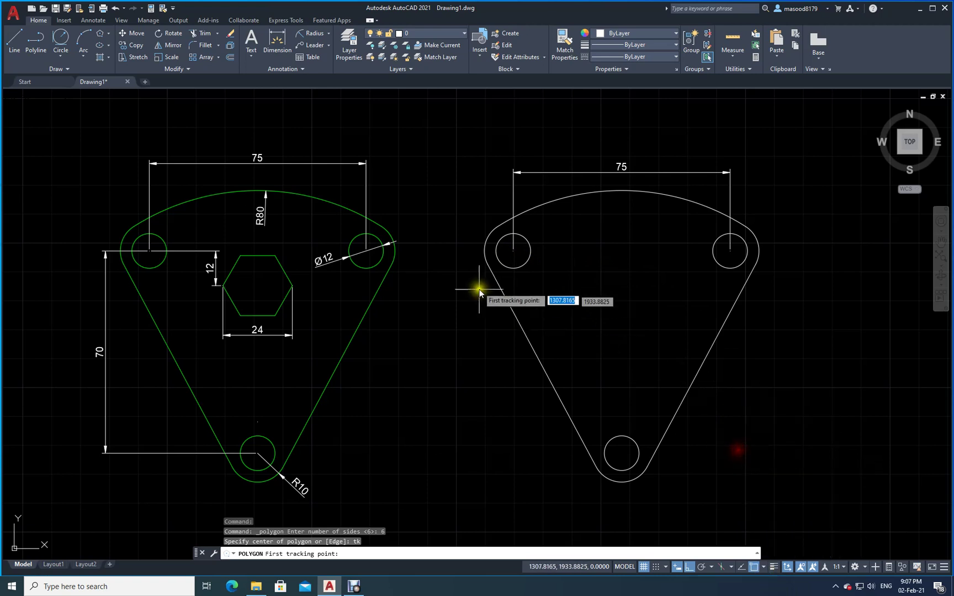
pyautogui.click(514, 253)
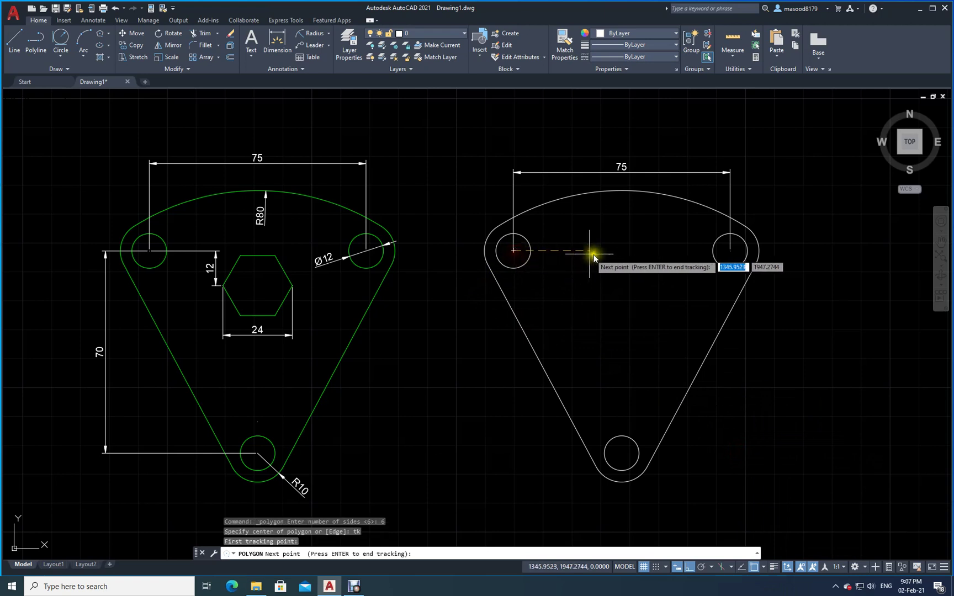
pyautogui.write('3')
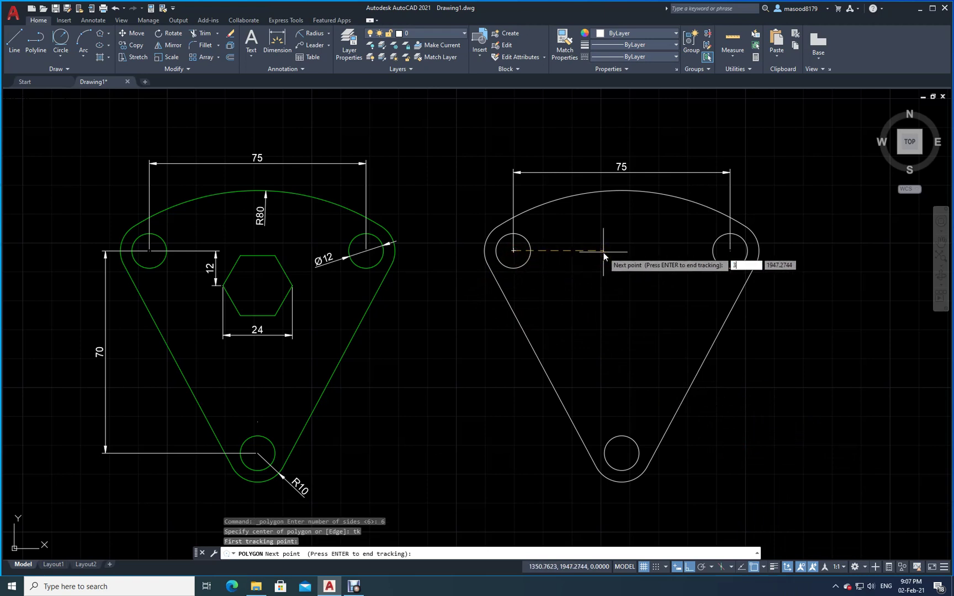
pyautogui.write('7.5')
pyautogui.press('Return')
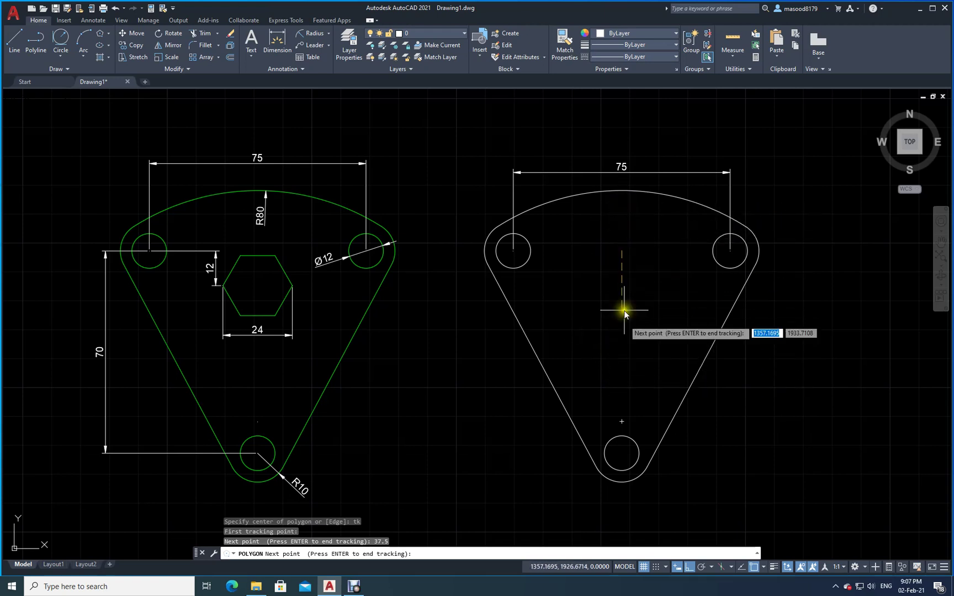
pyautogui.write('12')
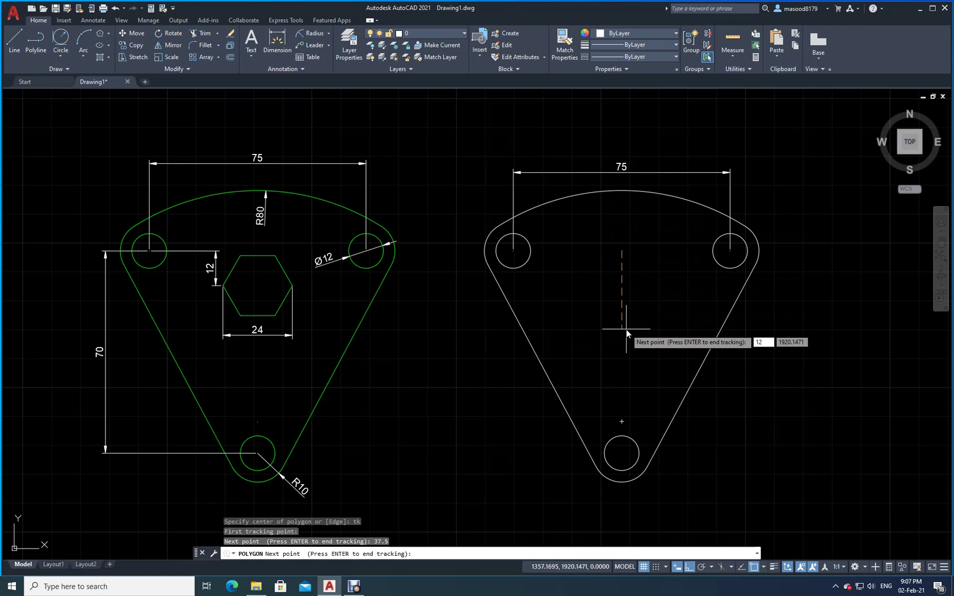
pyautogui.press('Return')
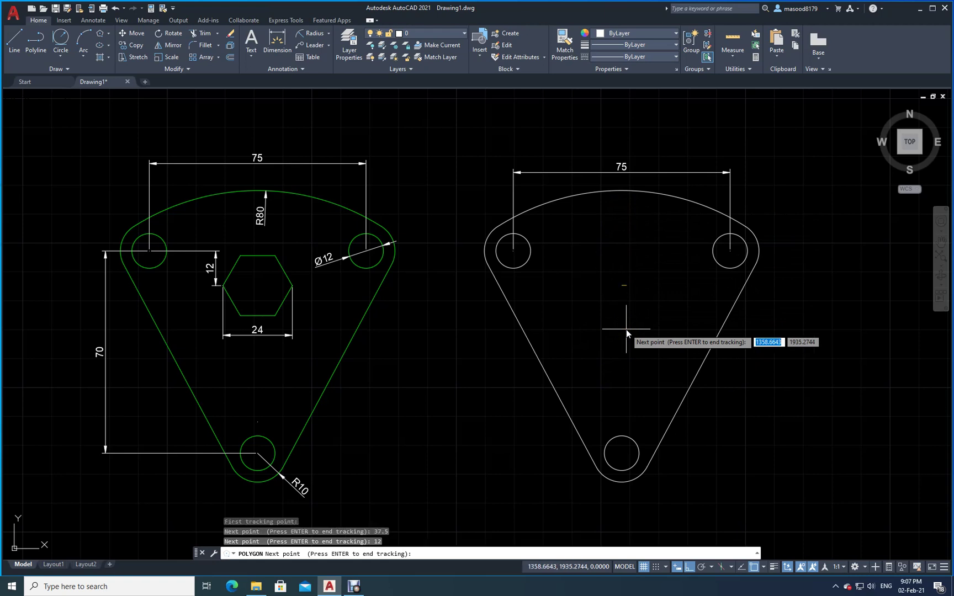
pyautogui.press('Return')
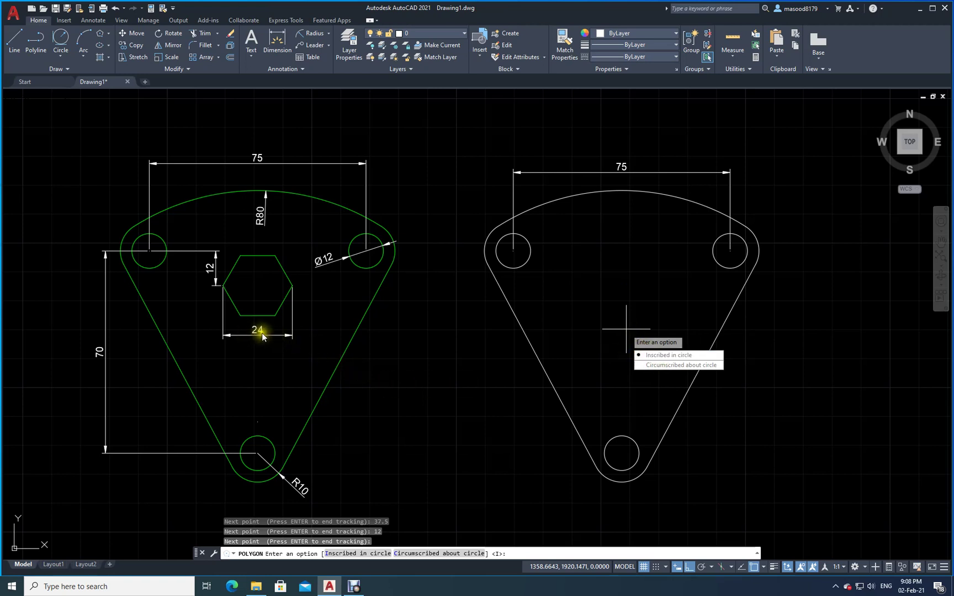
# - Complete the hexagon as inscribed in a circle of radius 12
pyautogui.click(650, 359)
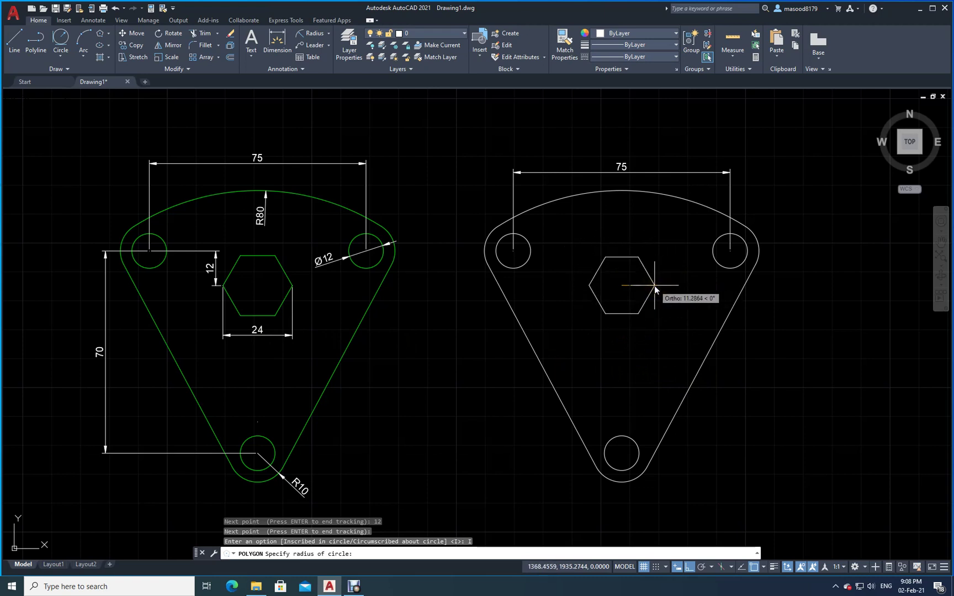
pyautogui.write('12')
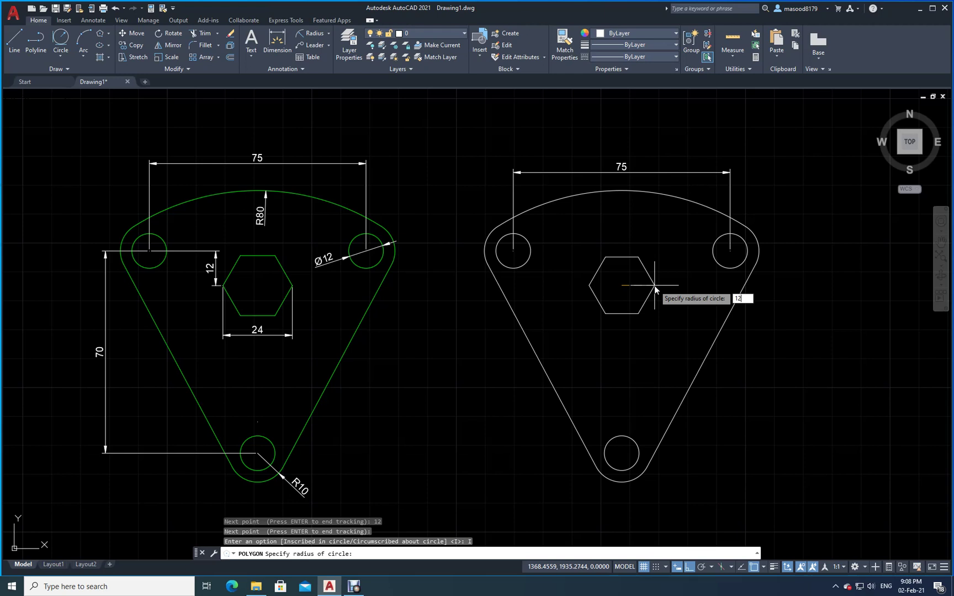
pyautogui.press('Return')
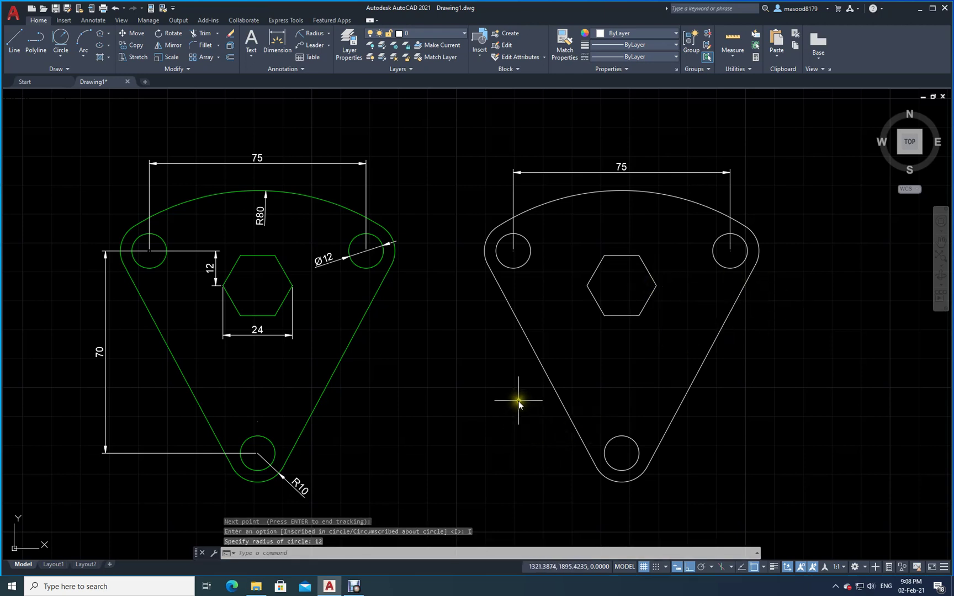
# - Add radius dimensions to the new plate's large upper arc and its bottom rounded corner
pyautogui.click(307, 37)
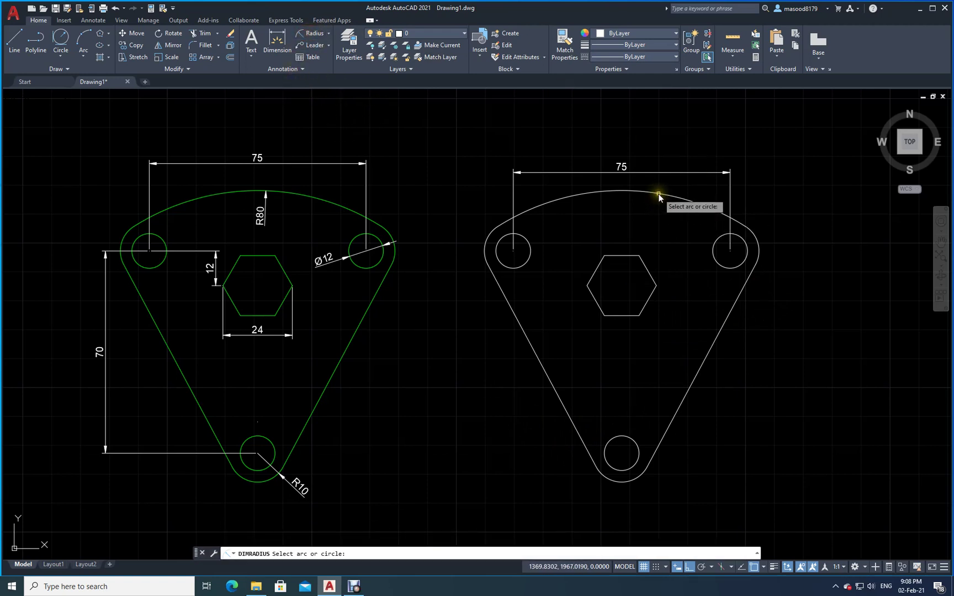
pyautogui.click(658, 195)
pyautogui.click(668, 215)
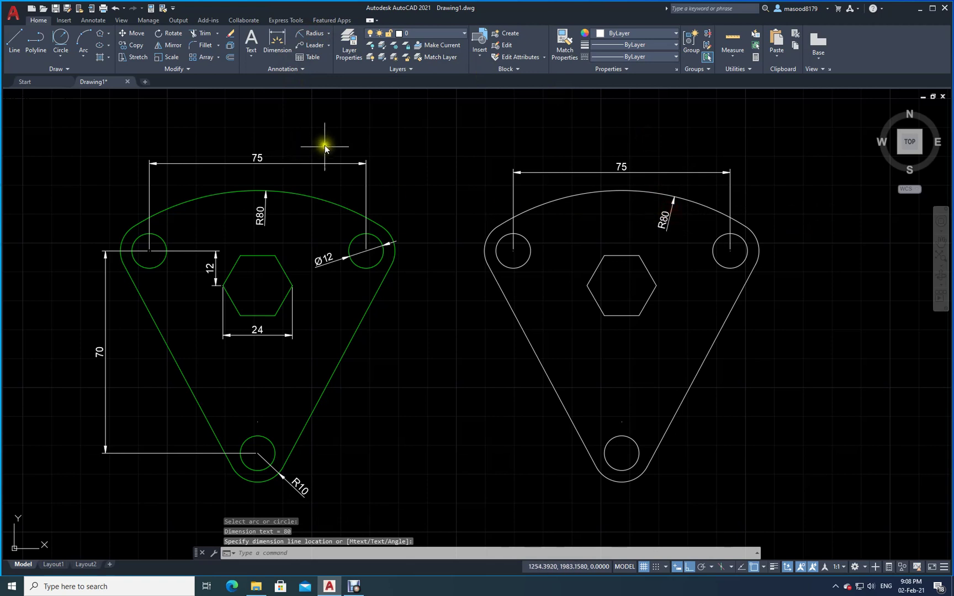
pyautogui.press('Return')
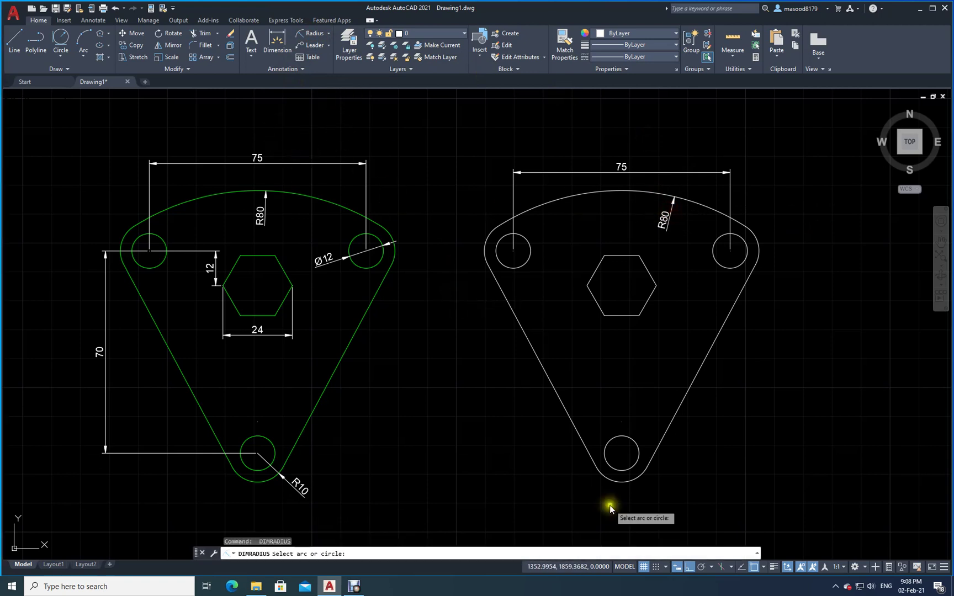
pyautogui.click(616, 482)
pyautogui.click(595, 491)
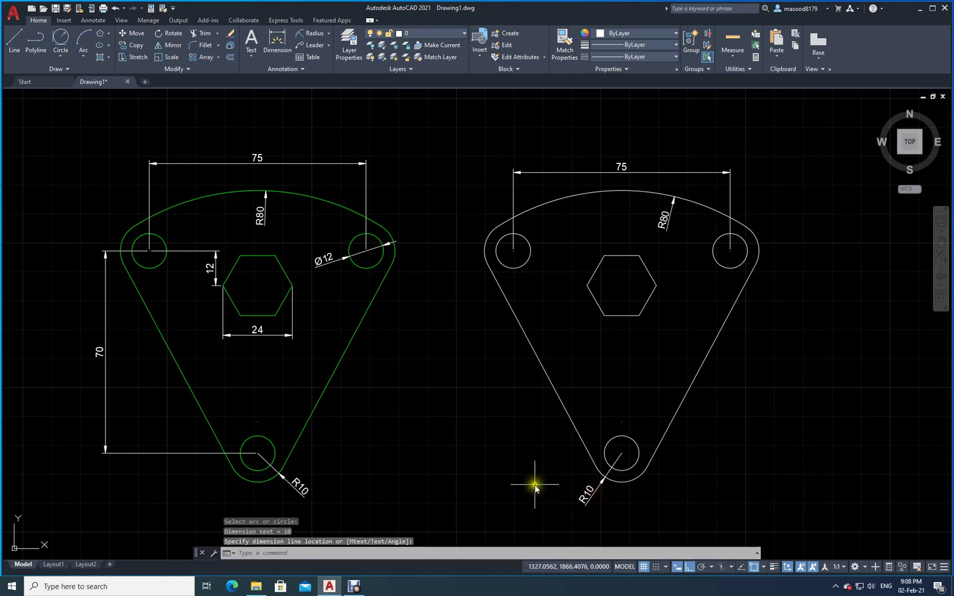
pyautogui.press('Return')
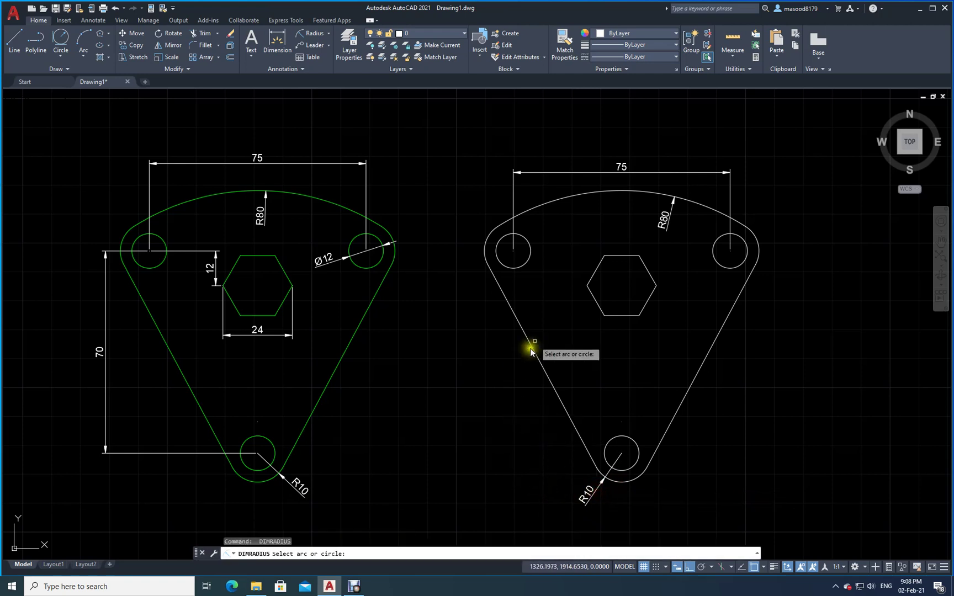
pyautogui.click(509, 269)
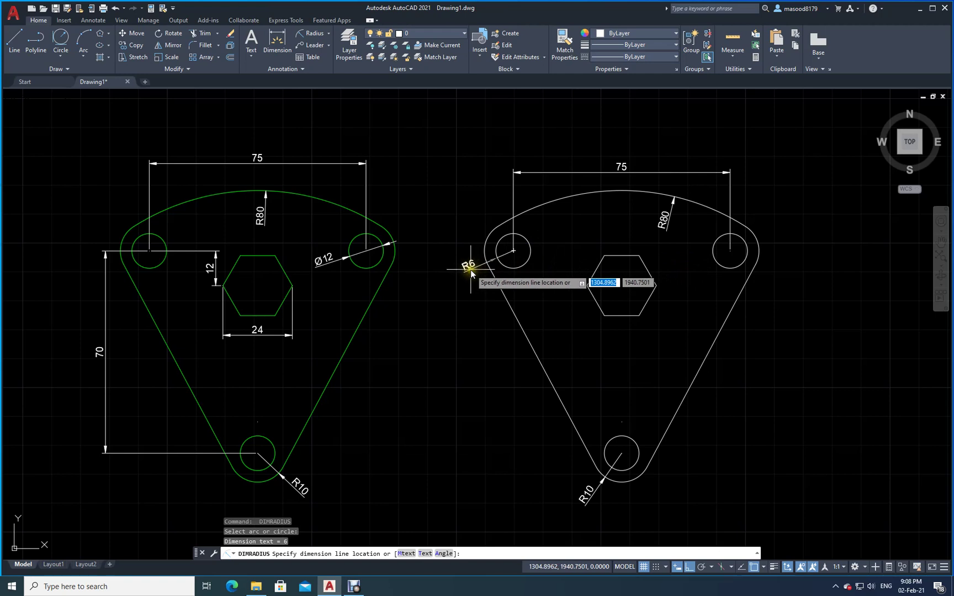
pyautogui.press('Escape')
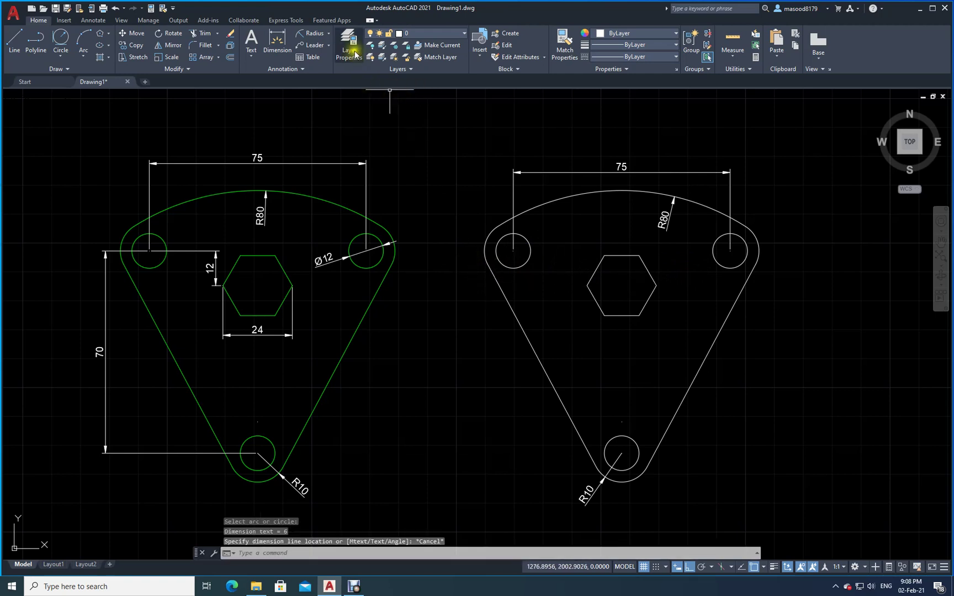
# - Add a diameter dimension to the new plate's upper-right hole, with its text on the inner side of the hole
pyautogui.click(328, 35)
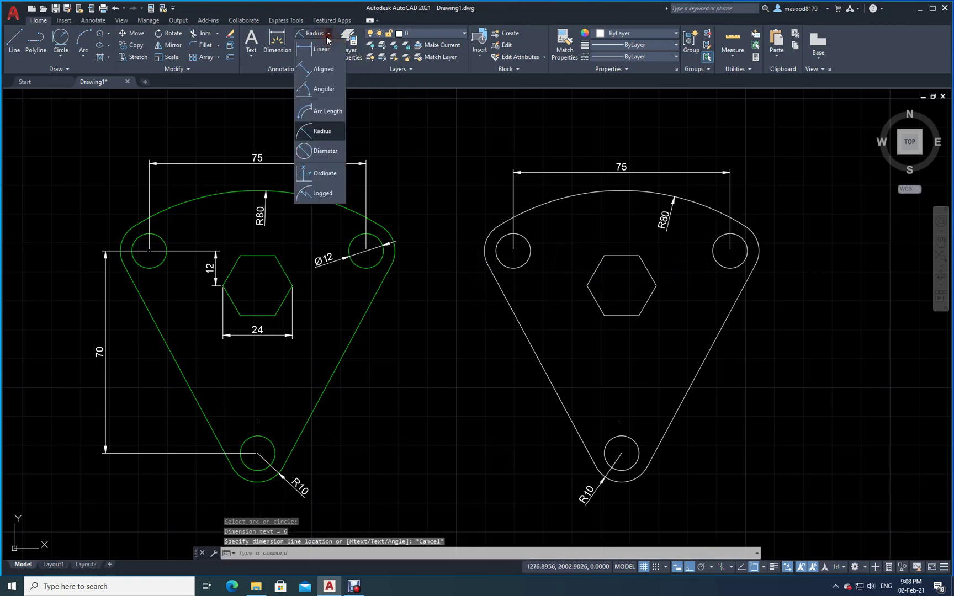
pyautogui.click(326, 152)
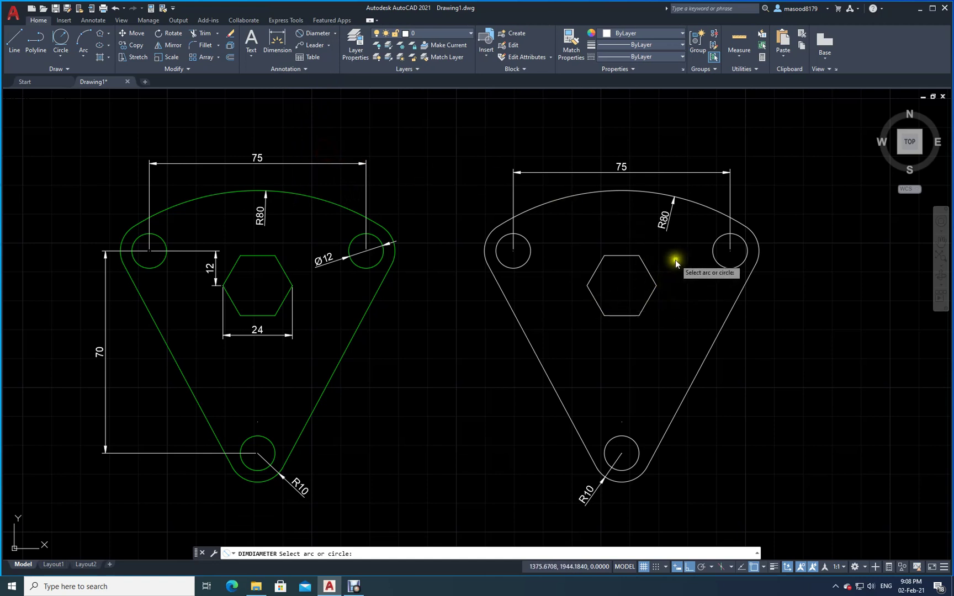
pyautogui.click(717, 261)
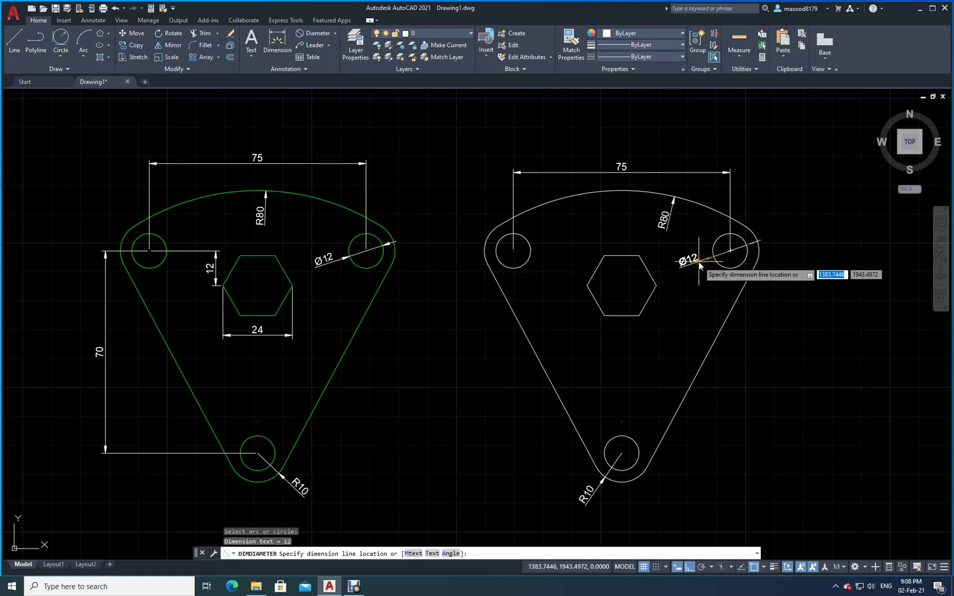
pyautogui.click(699, 262)
# - Dimension the new hexagon's width between its left and right corners, placing the dimension below the hexagon
pyautogui.click(277, 38)
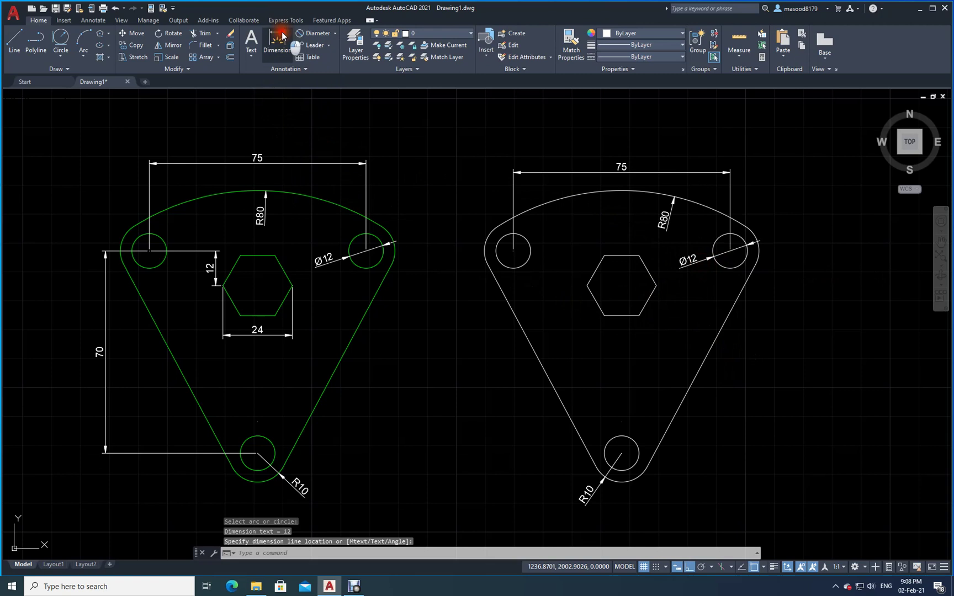
pyautogui.click(586, 284)
pyautogui.click(656, 286)
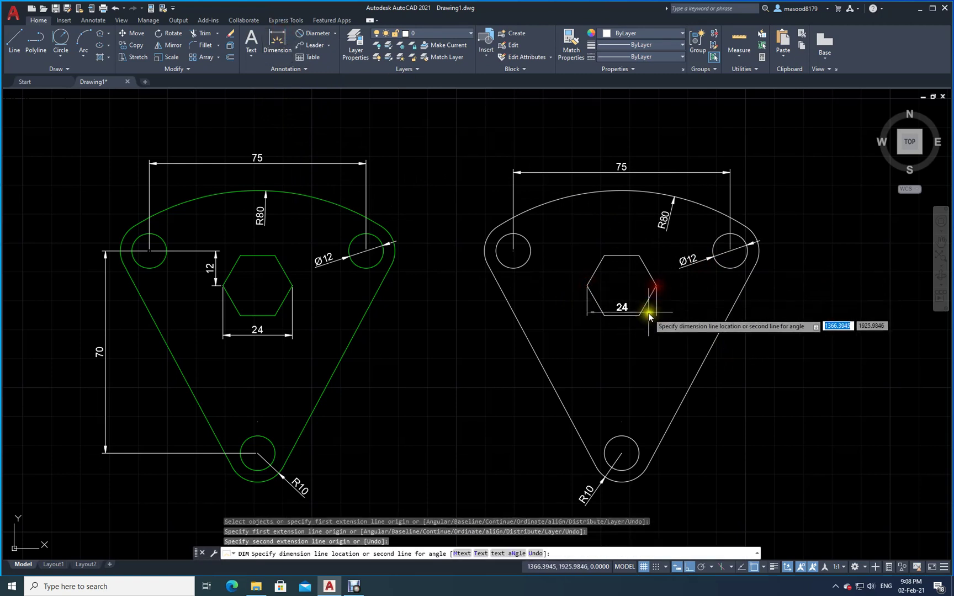
pyautogui.click(641, 335)
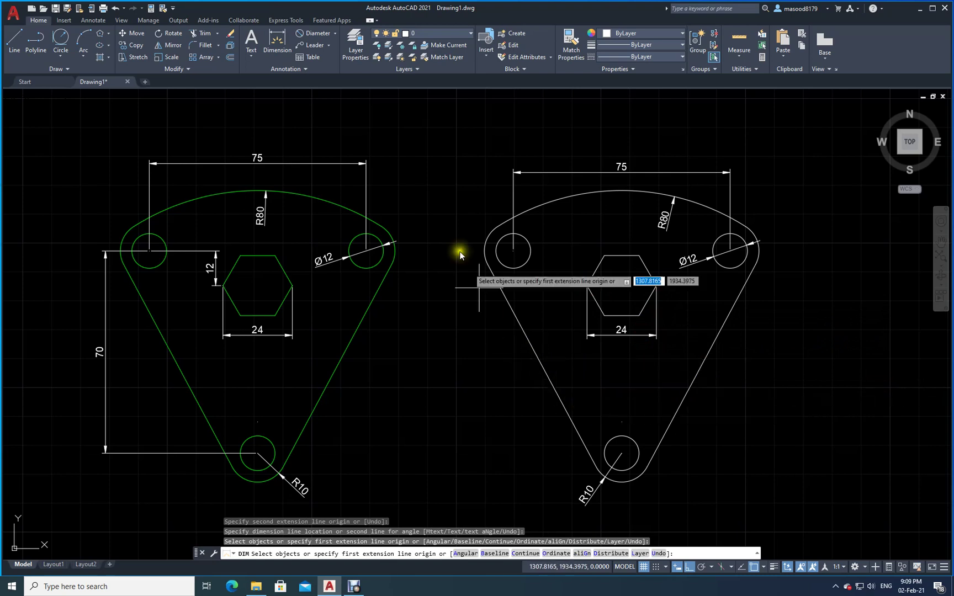
# - Dimension the vertical distance between the upper-left and bottom hole centres, placing the dimension to the left of the new plate
pyautogui.click(276, 52)
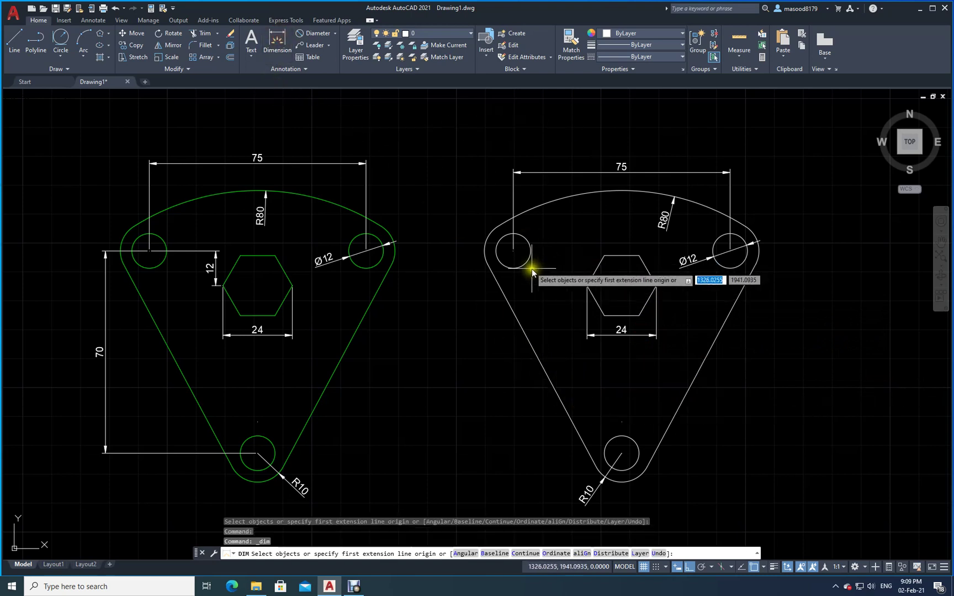
pyautogui.click(521, 255)
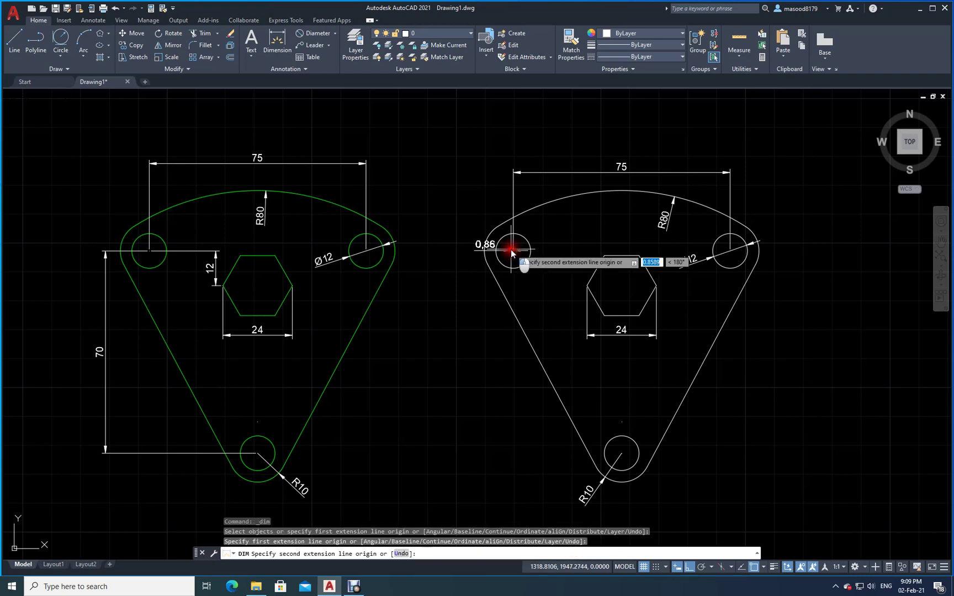
pyautogui.click(622, 454)
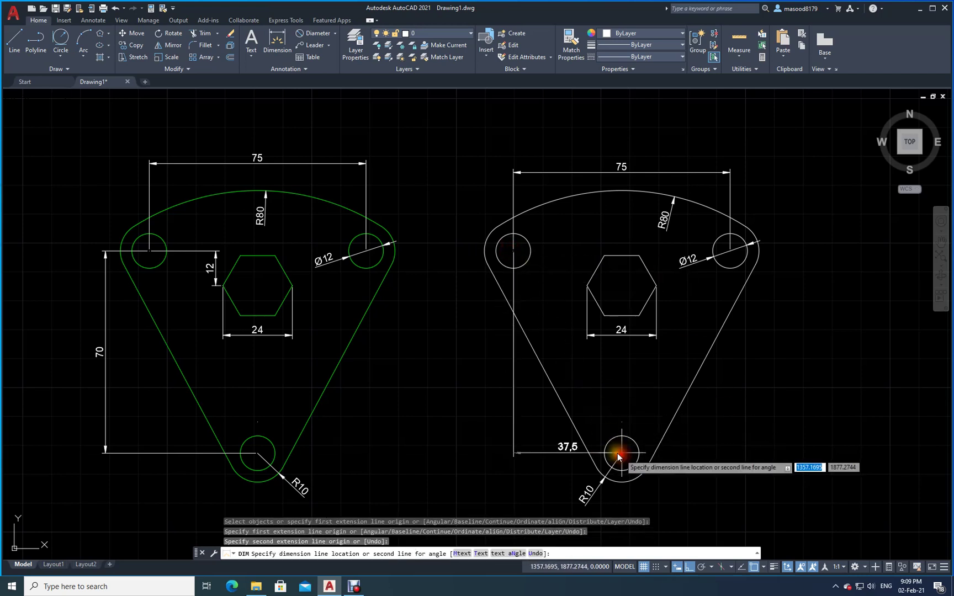
pyautogui.click(465, 368)
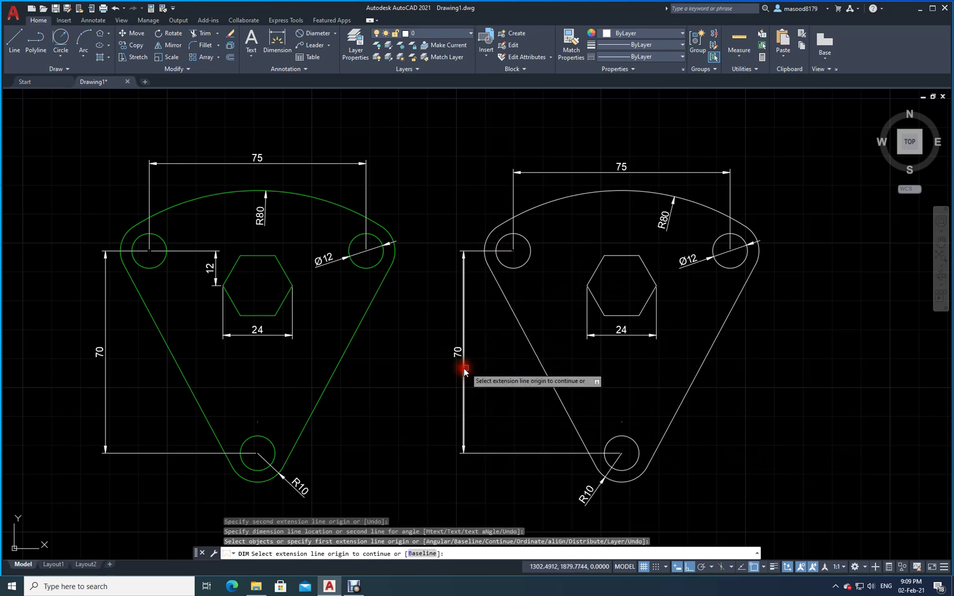
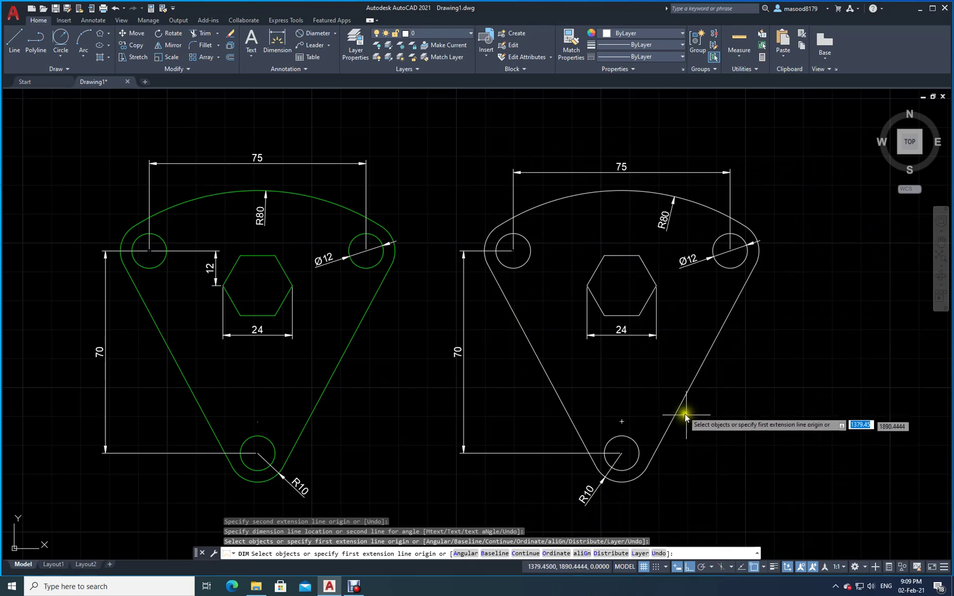
# - Create a multiline text box in the empty space beside the new plate and set its text height to 8
pyautogui.moveTo(760, 390); pyautogui.dragTo(702, 387, button='middle')
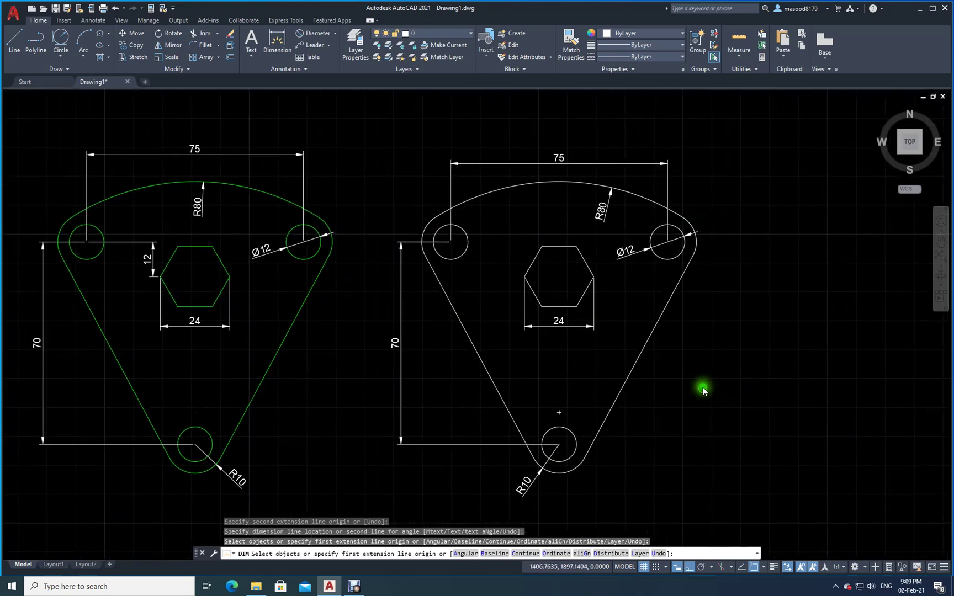
pyautogui.click(251, 55)
pyautogui.click(270, 74)
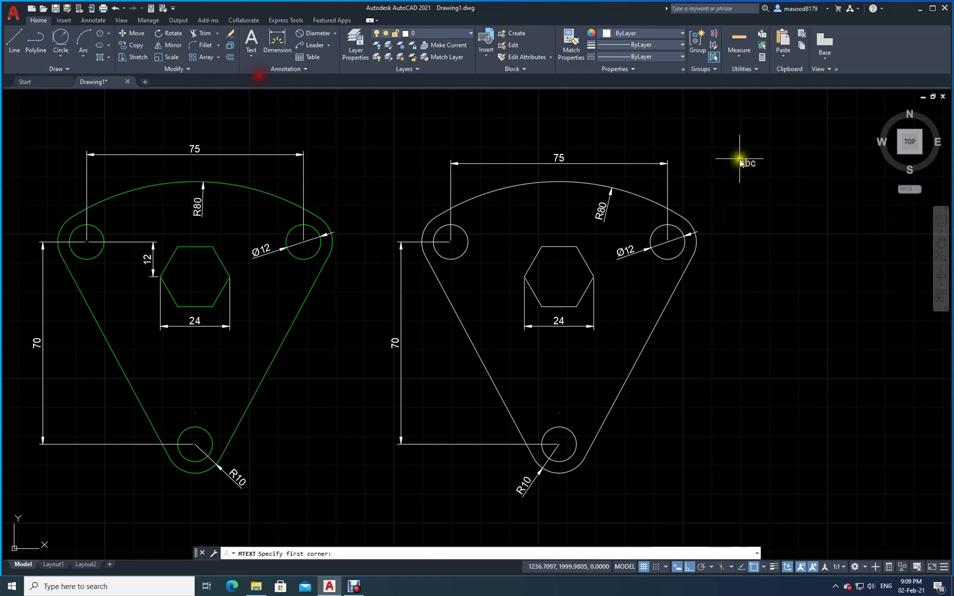
pyautogui.click(719, 234)
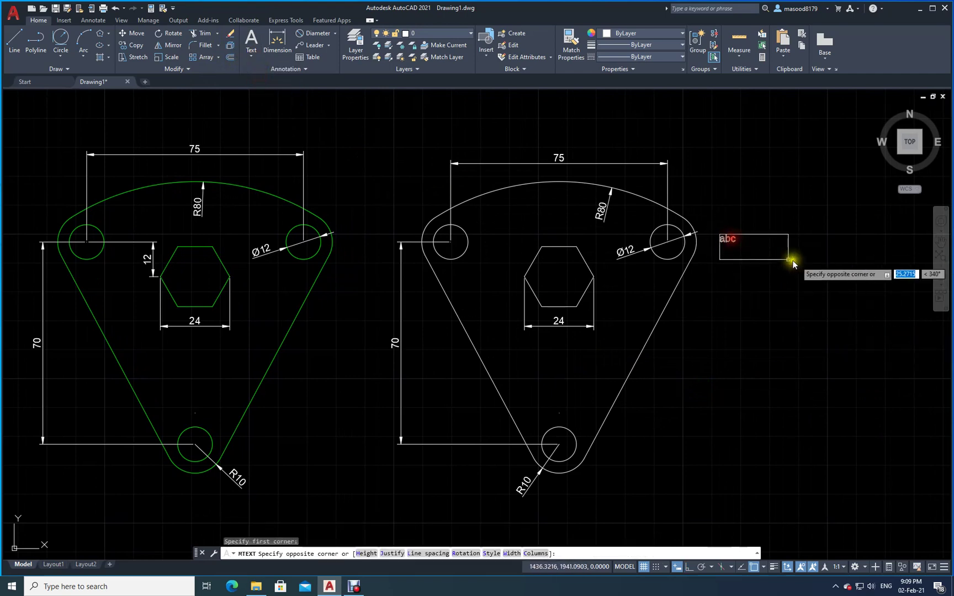
pyautogui.click(867, 271)
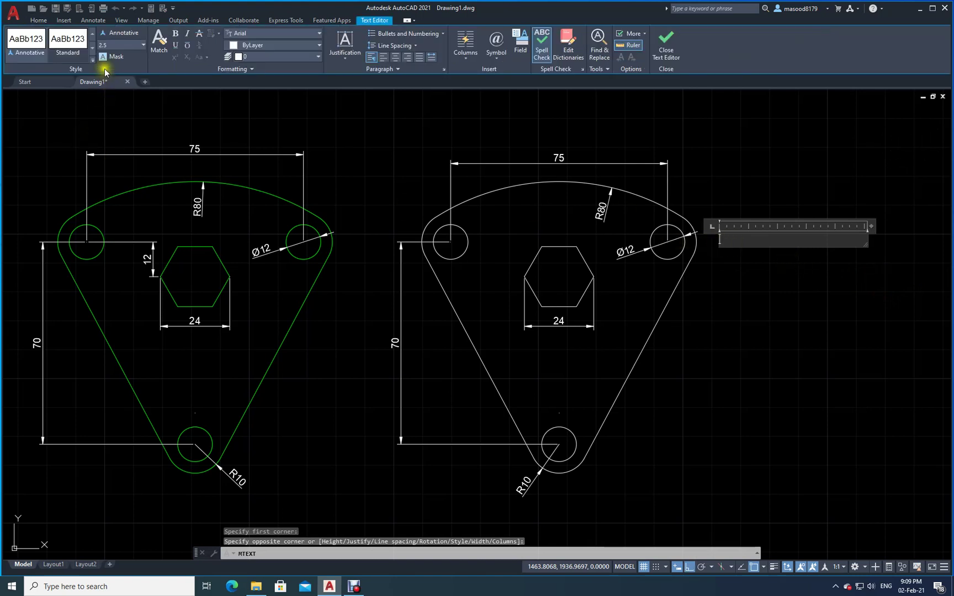
pyautogui.click(103, 45)
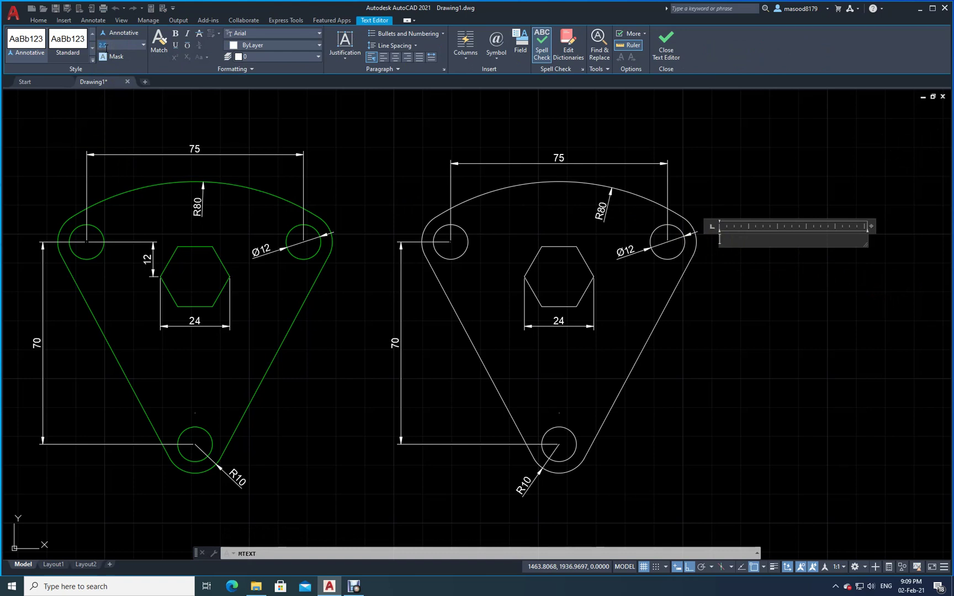
pyautogui.write('8')
pyautogui.press('Return')
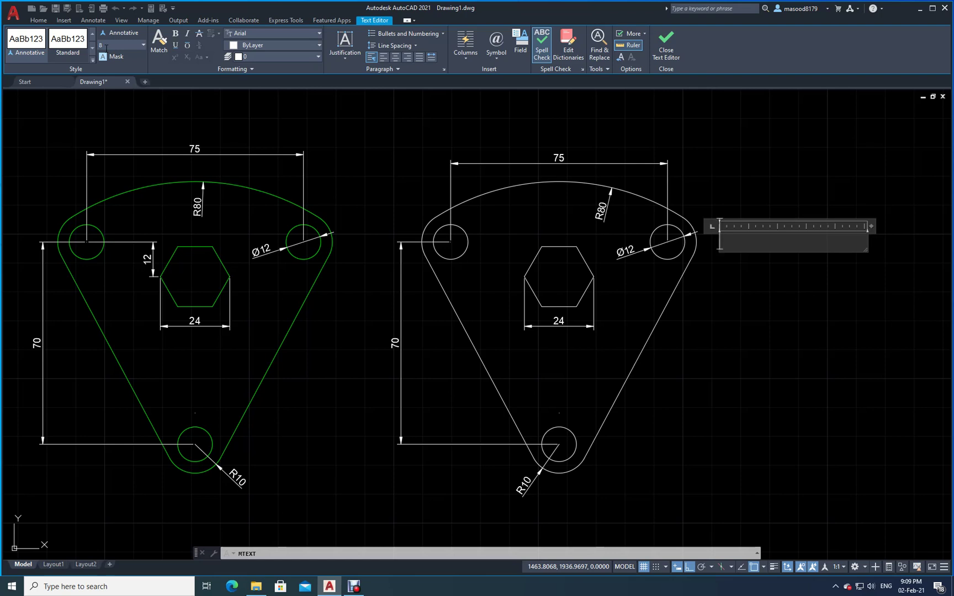
# - Enter Line, Circle and ortho as the first three lines of the command list
pyautogui.write('Line')
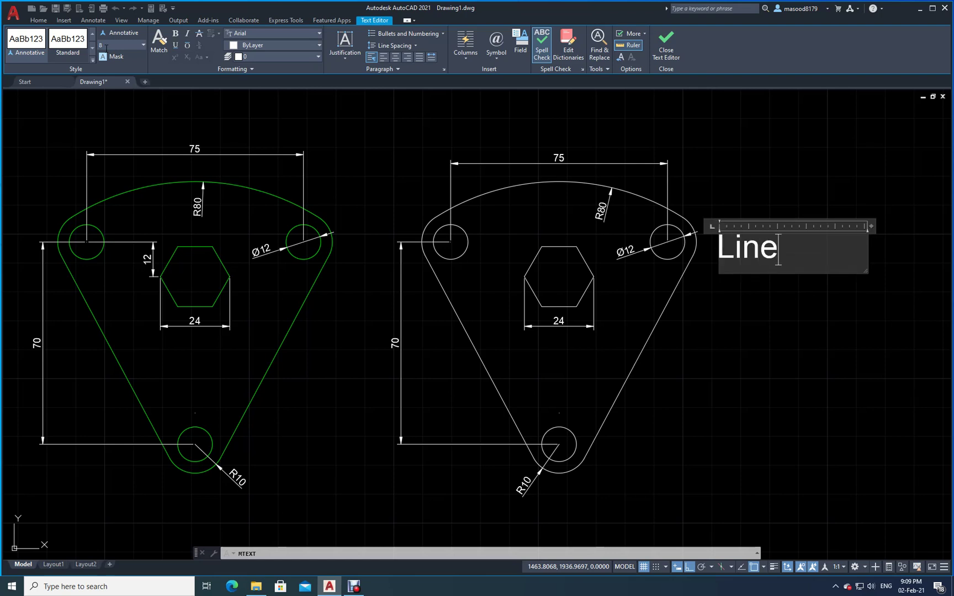
pyautogui.press('Return')
pyautogui.write('Circle')
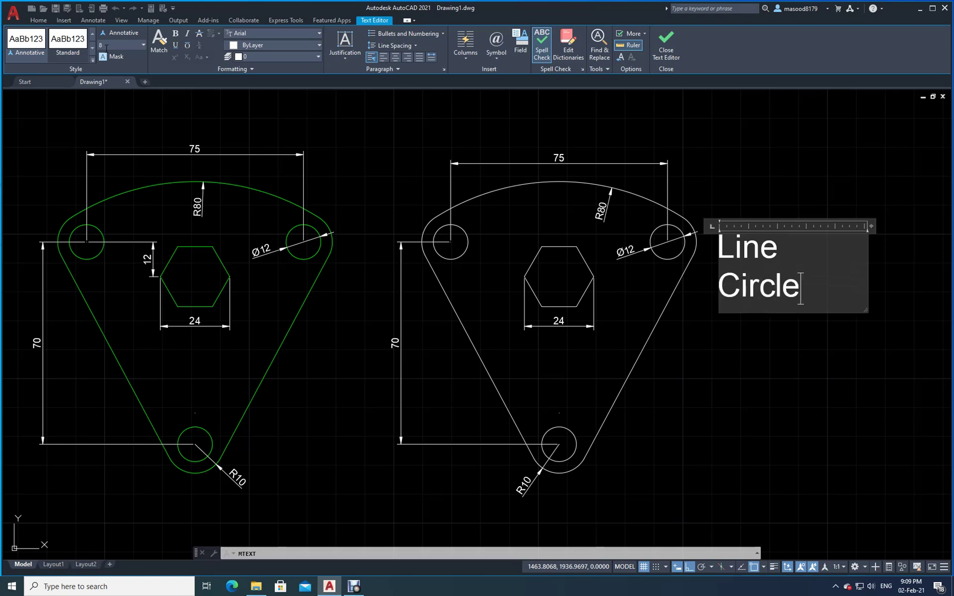
pyautogui.press('Return')
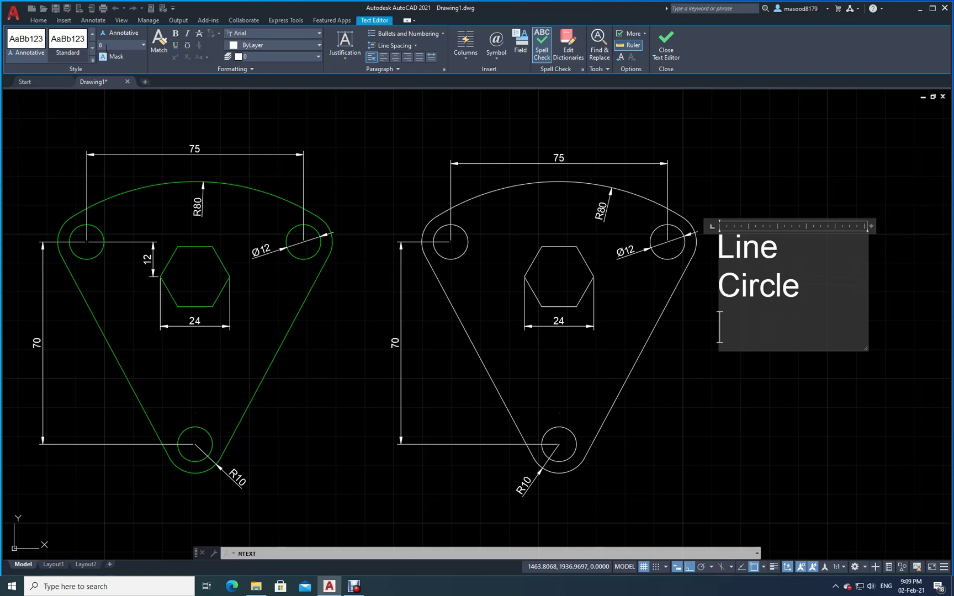
pyautogui.write('ortho')
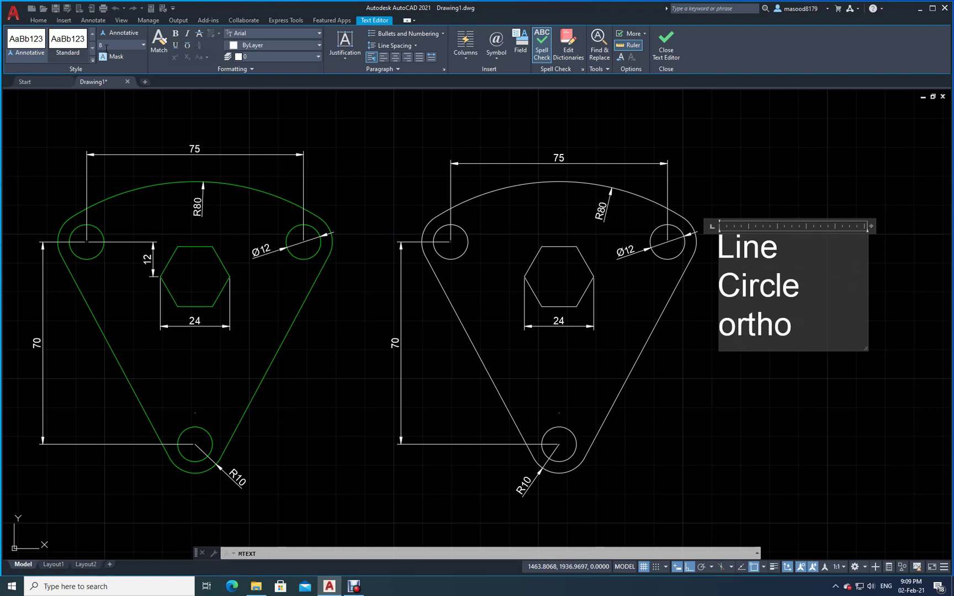
# - Add the entry Dynamic Input below ortho and widen the text box so the entry fits on one line
pyautogui.press('Return')
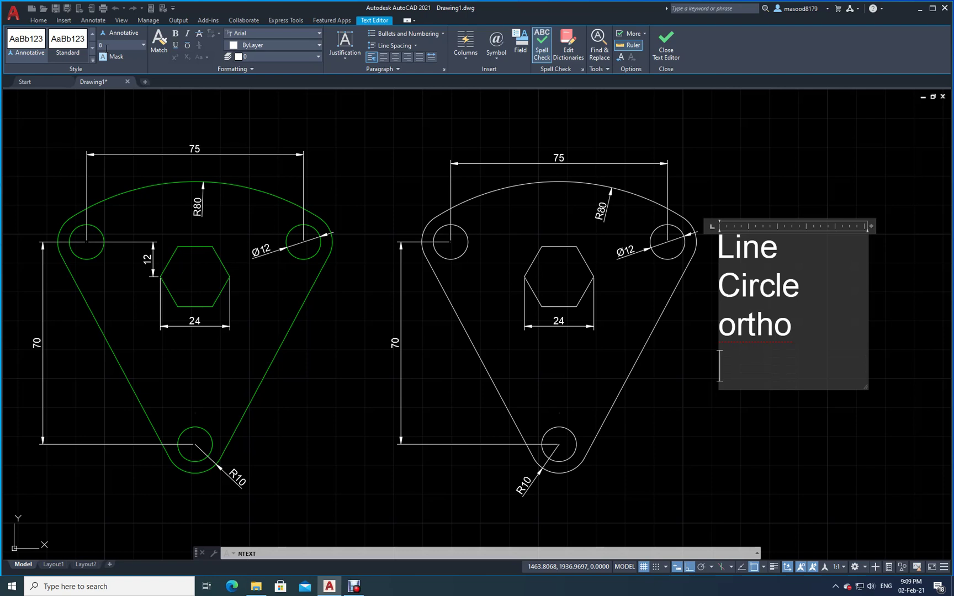
pyautogui.write('Dyna')
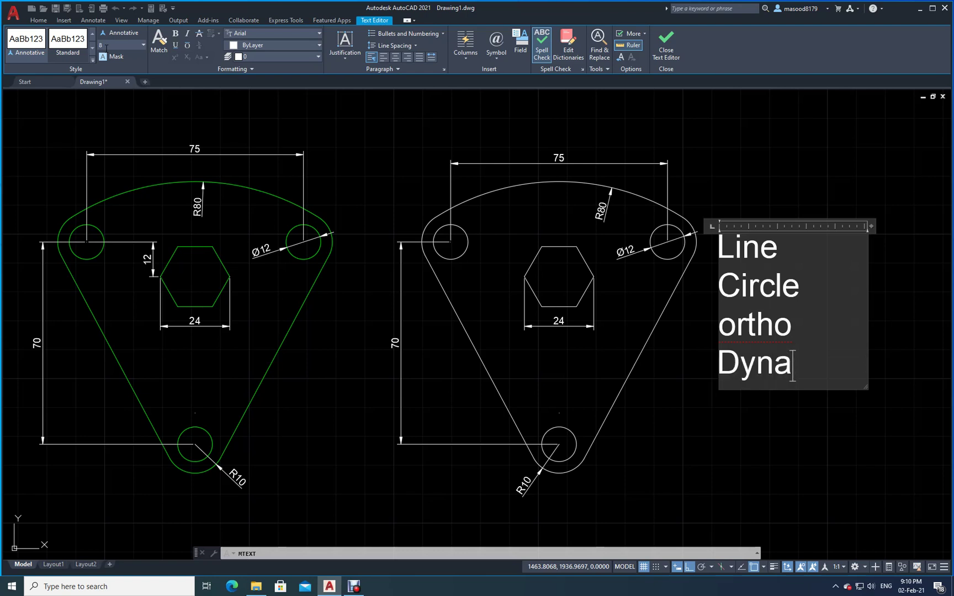
pyautogui.write('mic')
pyautogui.press('Return')
pyautogui.write('Input')
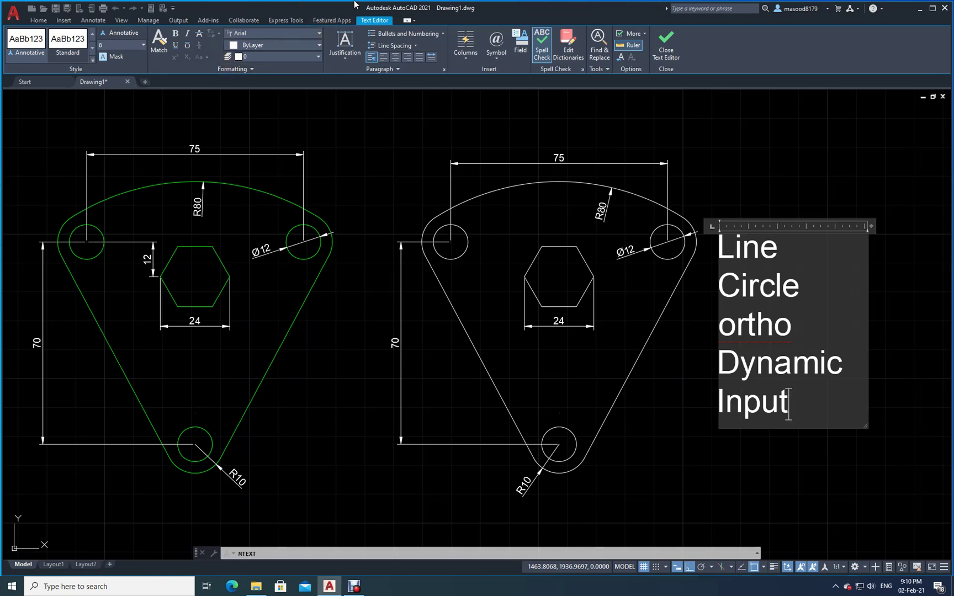
pyautogui.moveTo(868, 280); pyautogui.dragTo(933, 280)
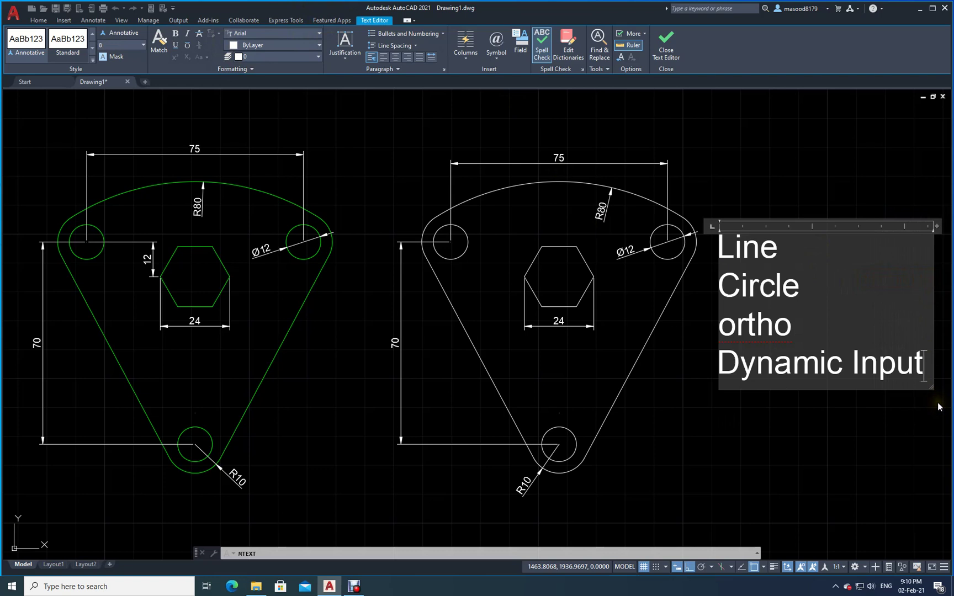
# - Add R Osnap and Move as separate lines below Dynamic Input in the command list
pyautogui.press('Return')
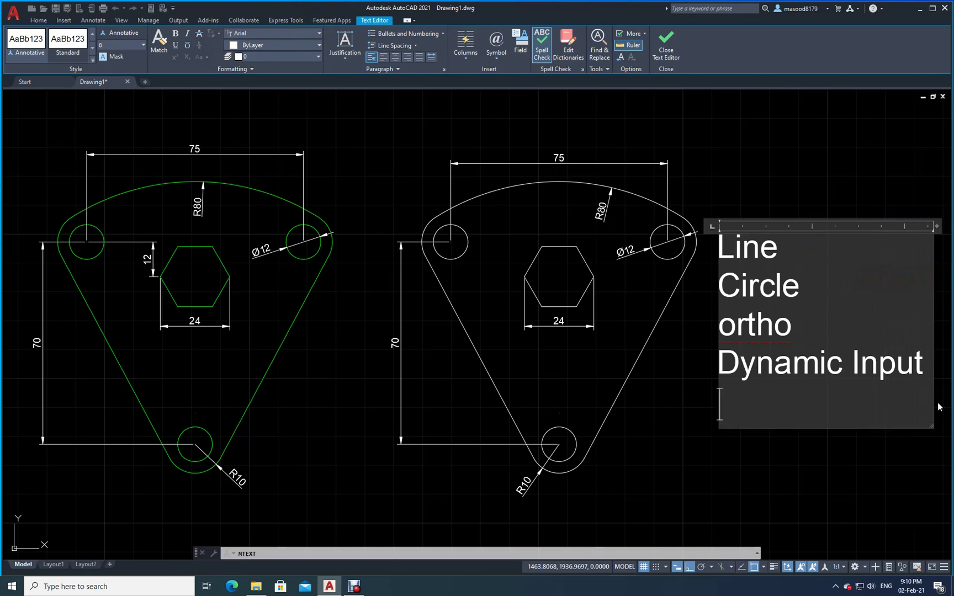
pyautogui.write('R Osnap')
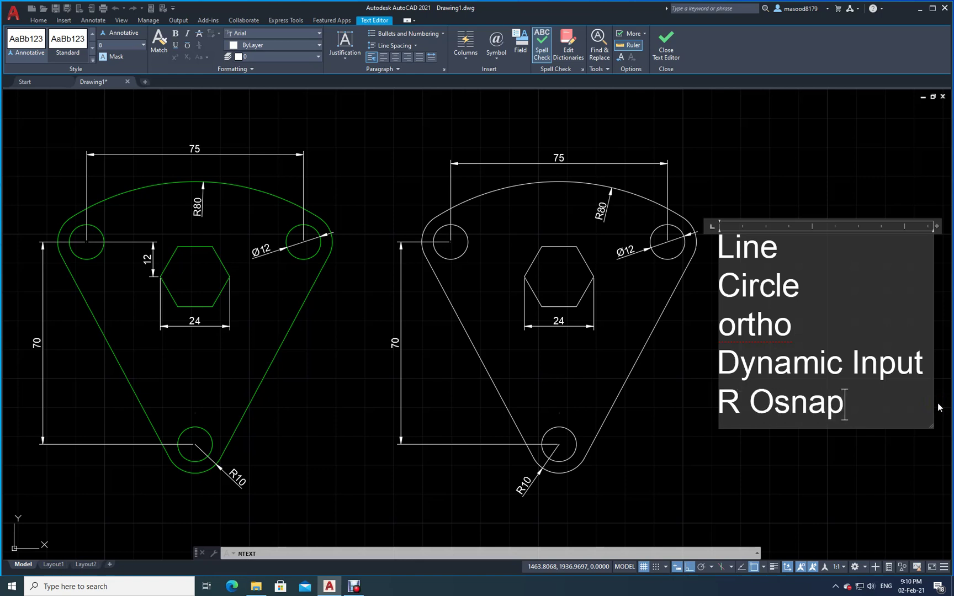
pyautogui.click(755, 568)
pyautogui.press('Return')
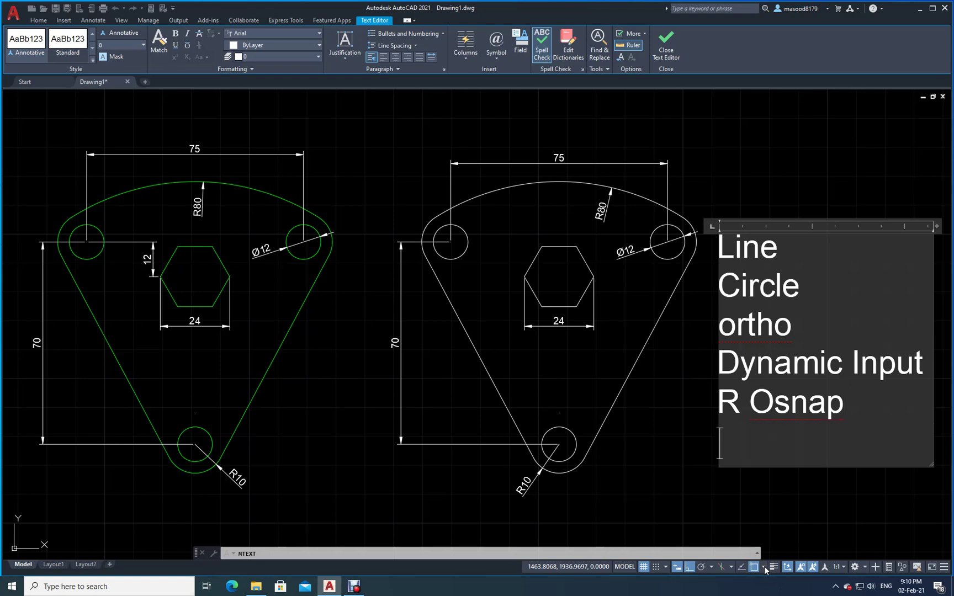
pyautogui.write('Move')
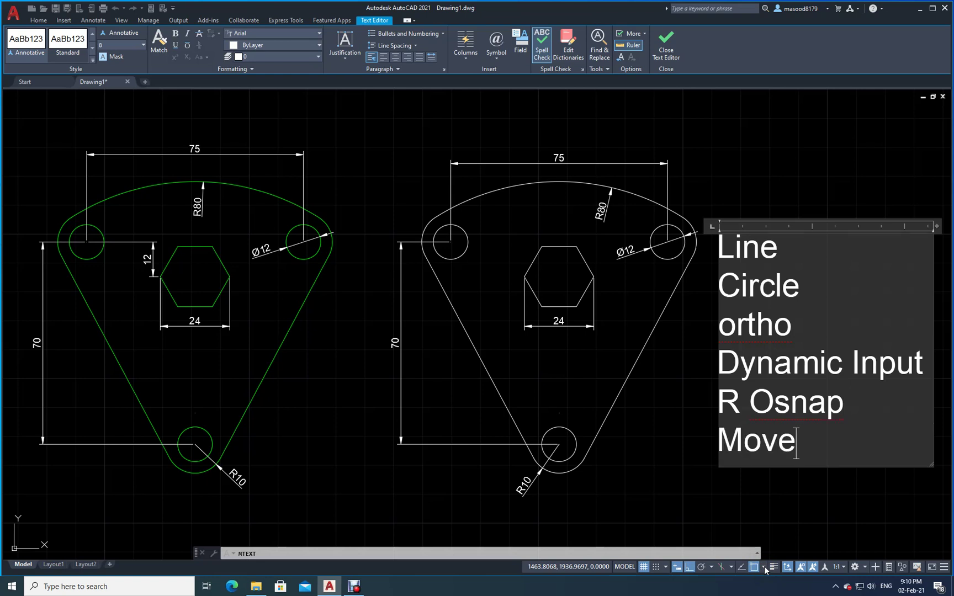
# - Add Copy and Trim as the last two lines of the command list
pyautogui.press('Return')
pyautogui.write('Copy')
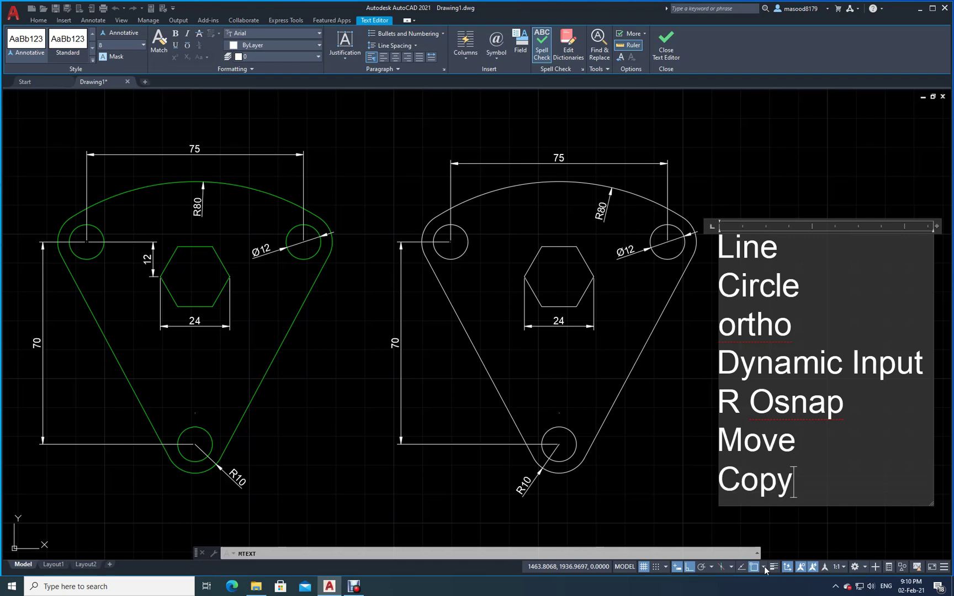
pyautogui.click(39, 21)
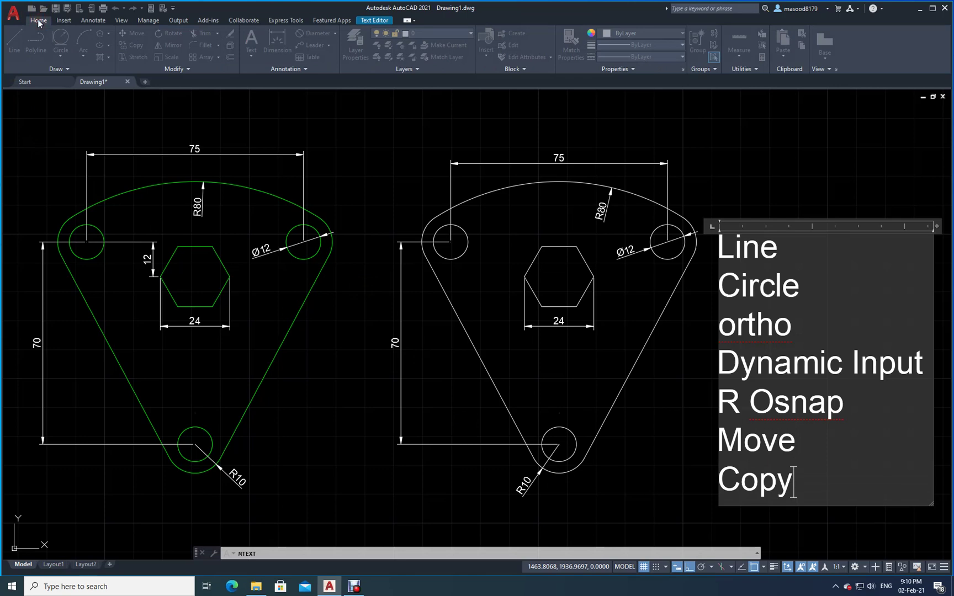
pyautogui.press('Return')
pyautogui.write('T')
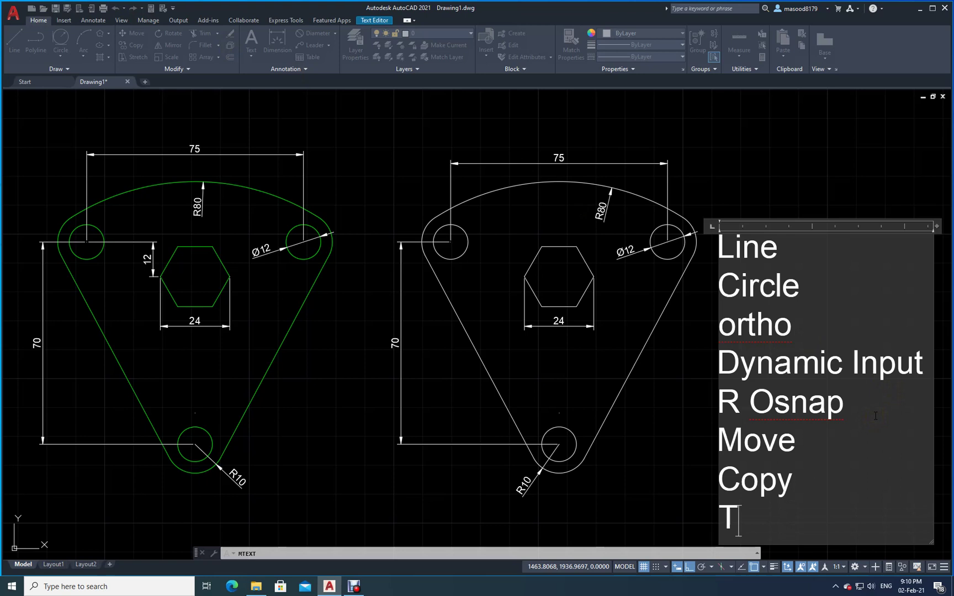
pyautogui.write('rim')
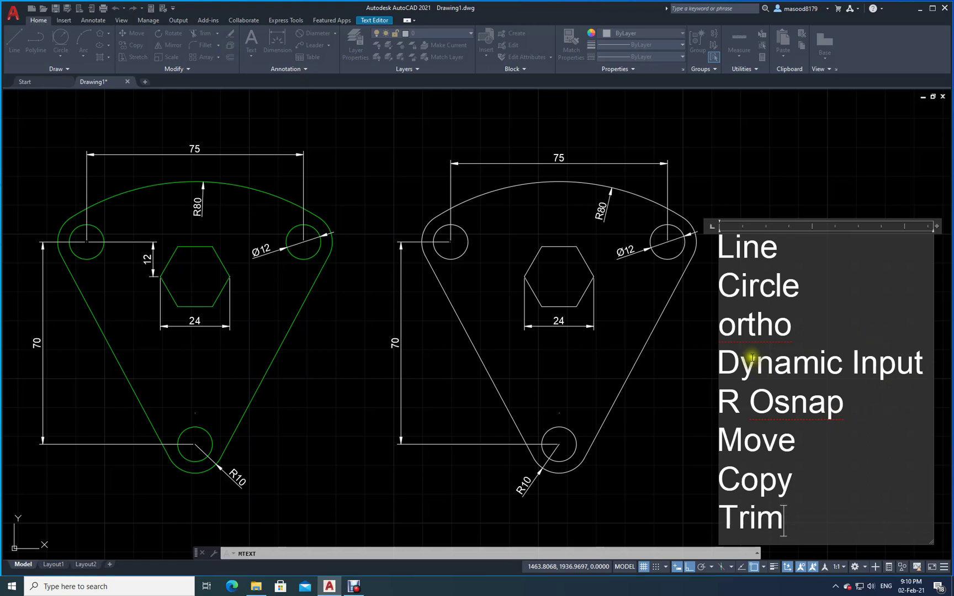
# - Capitalize the first letter of ortho in the command list and finish editing the text
pyautogui.click(737, 328)
pyautogui.moveTo(736, 328); pyautogui.dragTo(724, 328)
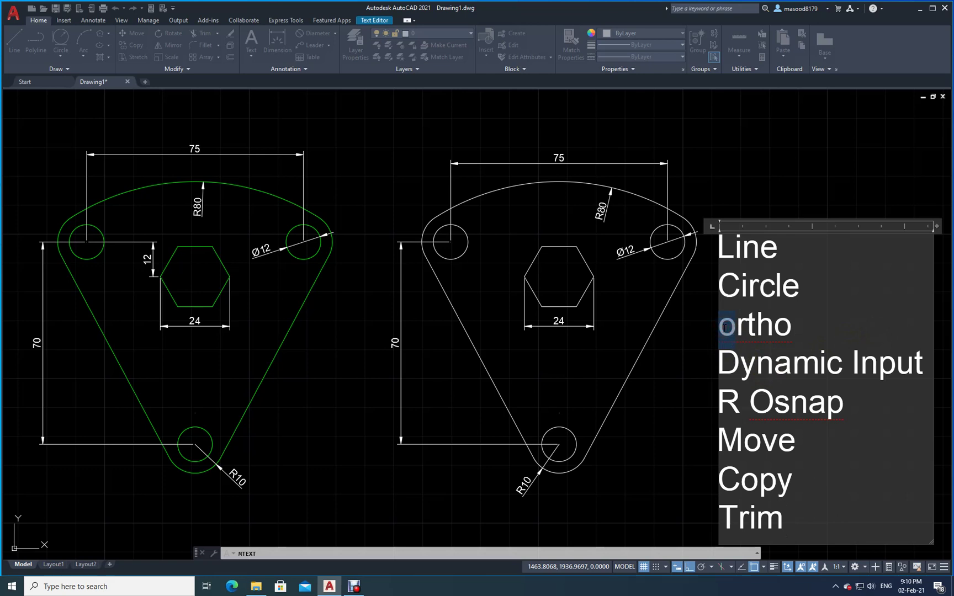
pyautogui.write('O')
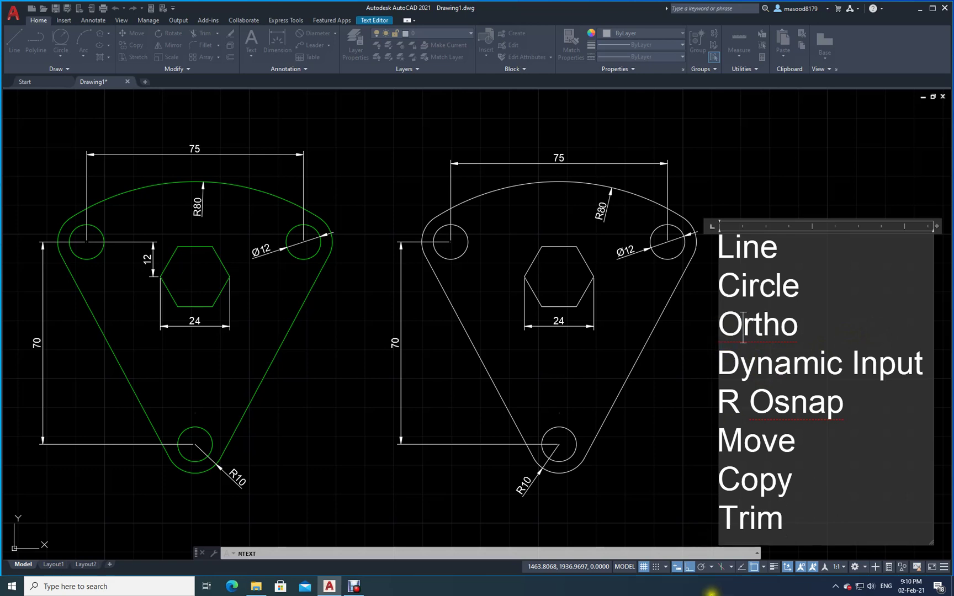
pyautogui.click(688, 567)
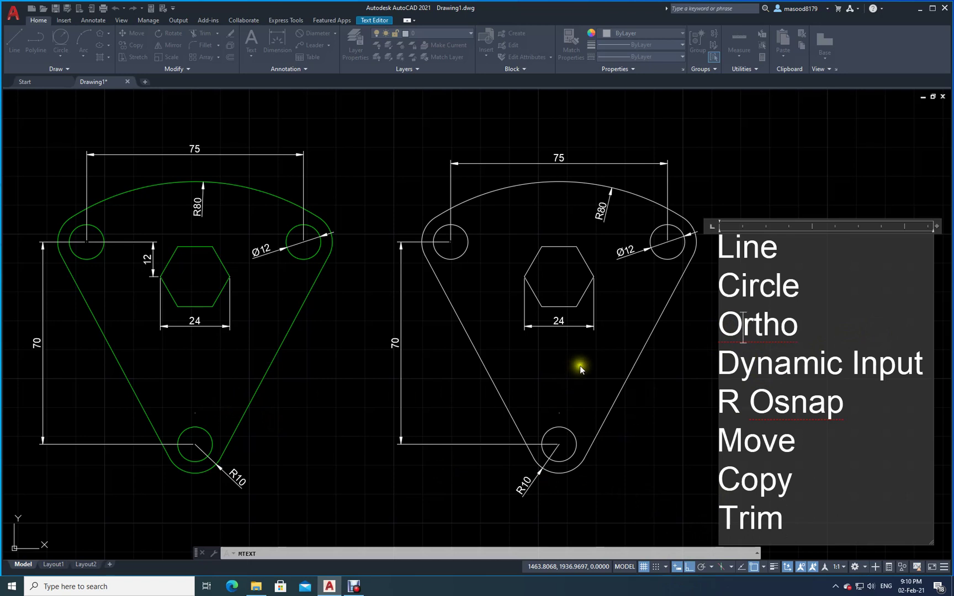
pyautogui.click(608, 408)
pyautogui.click(668, 498)
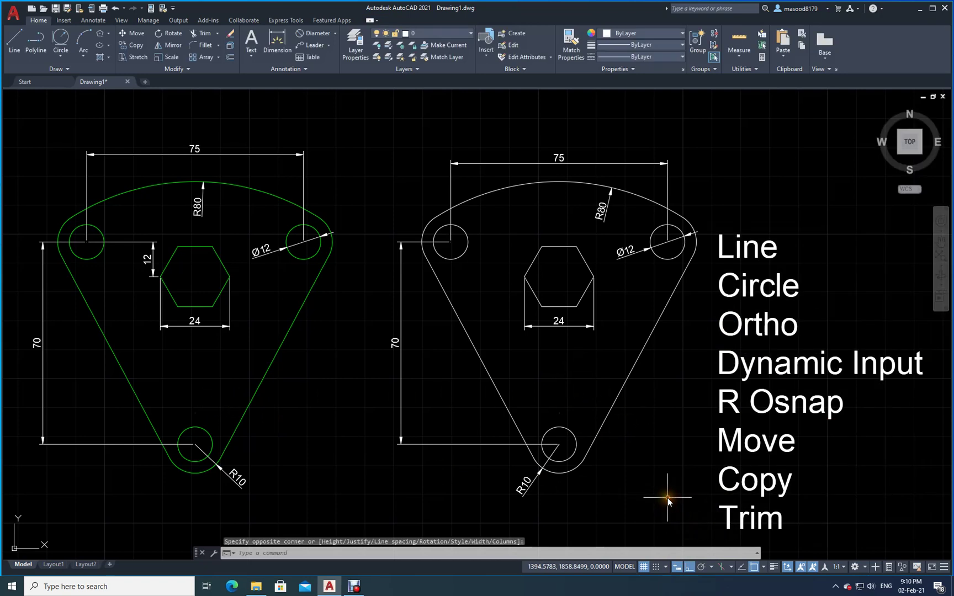